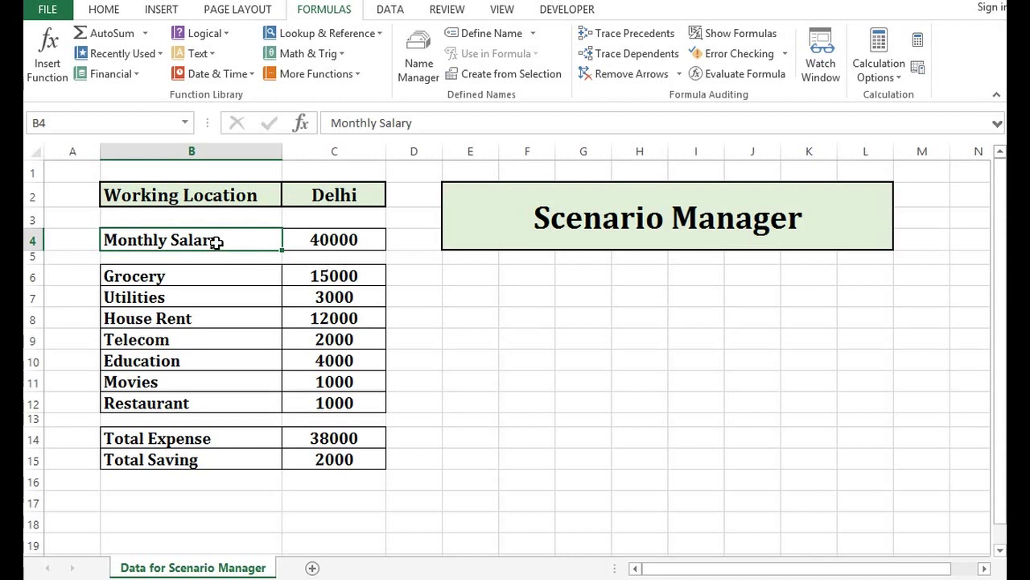
# Review the Delhi budget: location, 40000 salary, expense names and amounts, and total formulas
pyautogui.click(253, 194)
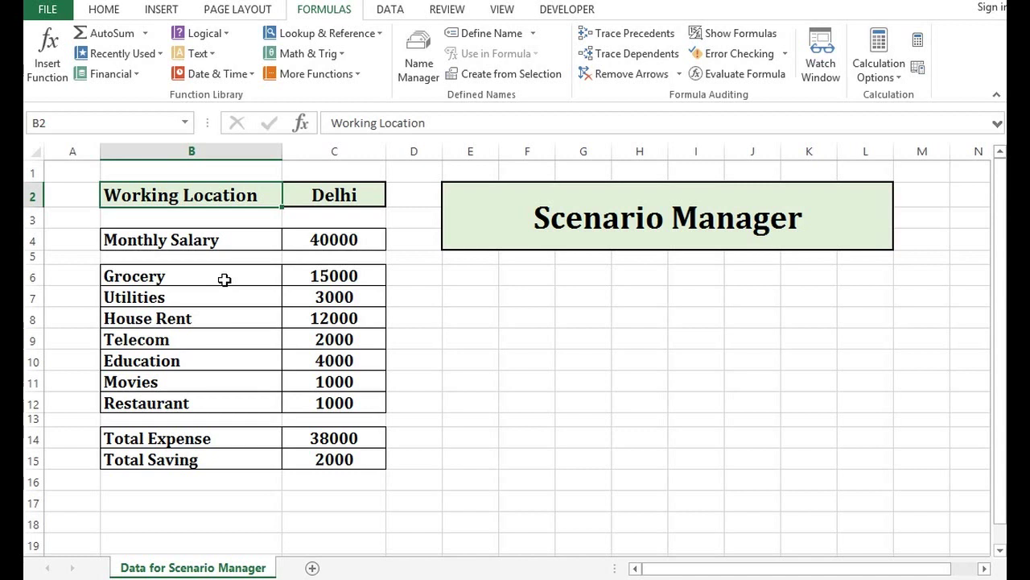
pyautogui.click(326, 239)
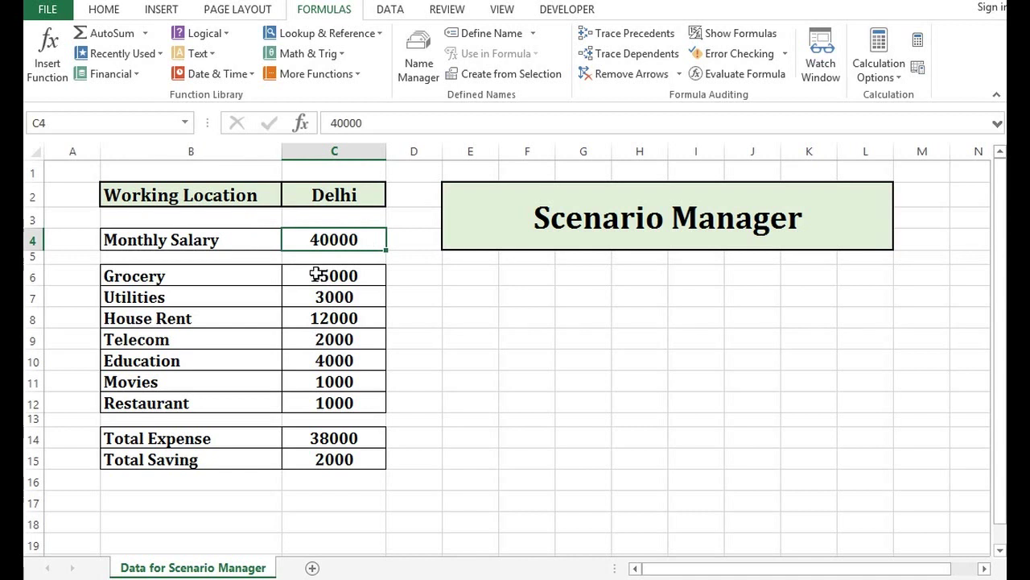
pyautogui.moveTo(317, 274); pyautogui.dragTo(315, 403)
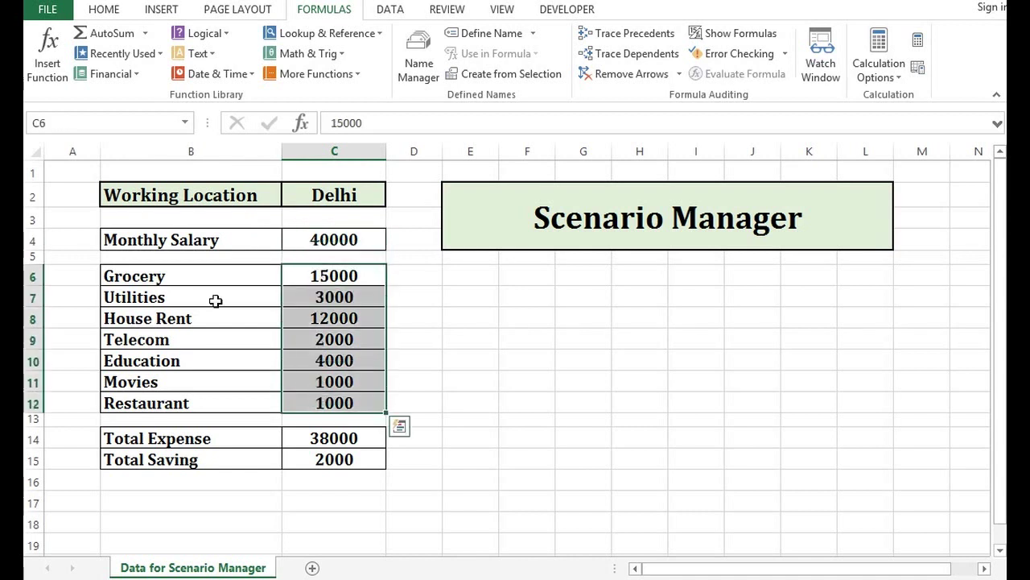
pyautogui.moveTo(199, 275); pyautogui.dragTo(208, 403)
pyautogui.click(233, 441)
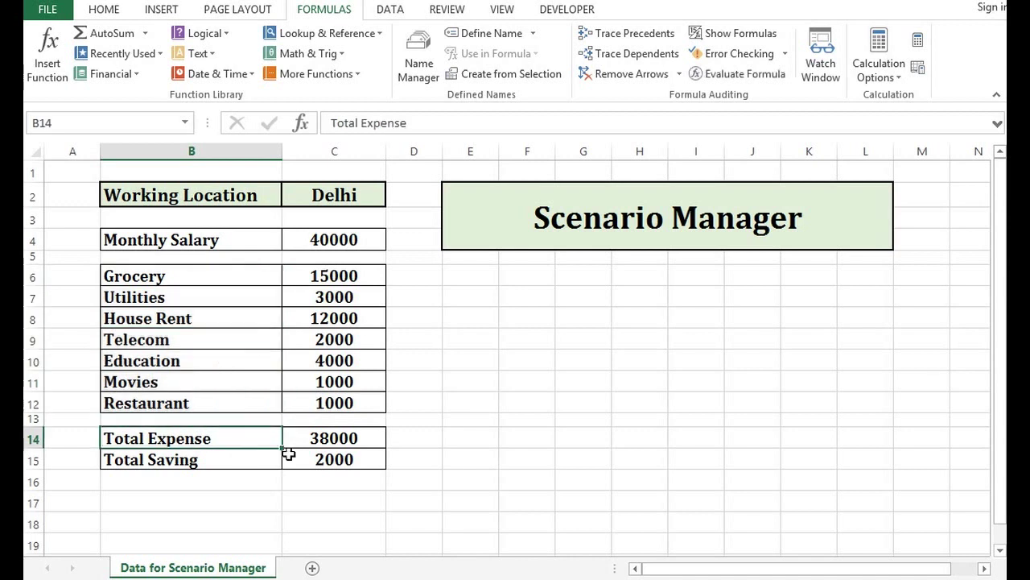
pyautogui.click(338, 437)
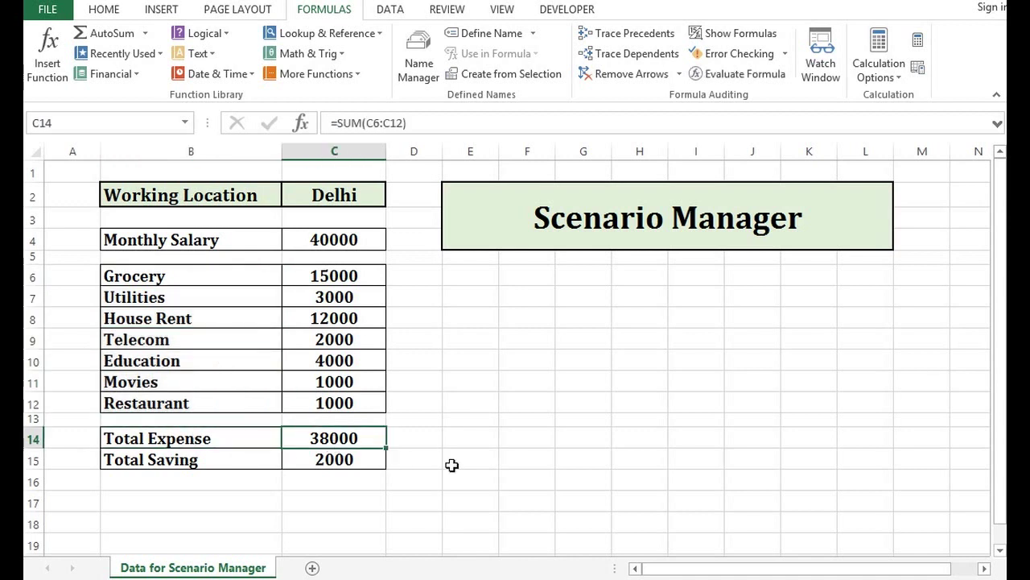
pyautogui.click(323, 463)
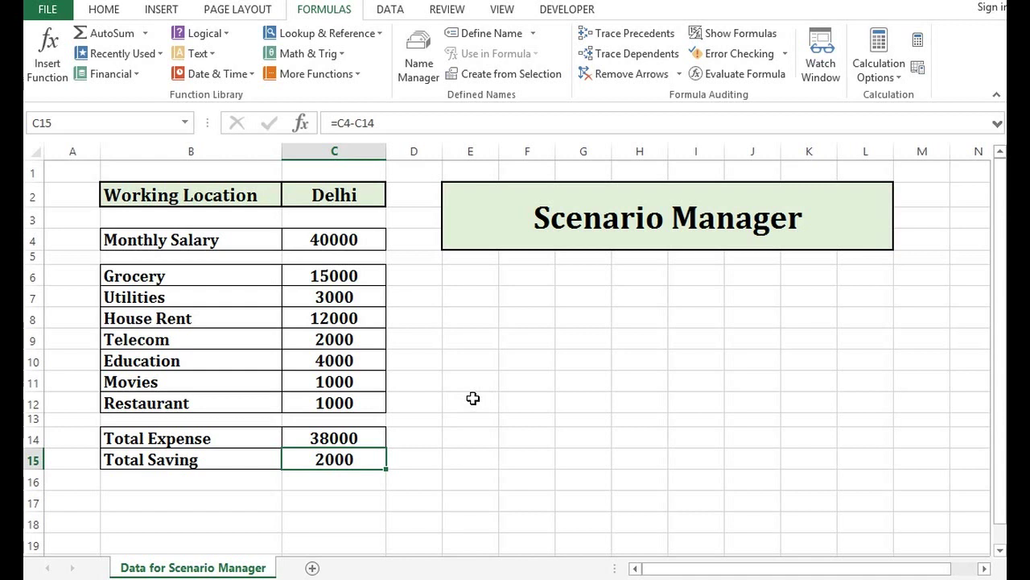
# Select the salary cell C4 together with the expense amounts C6:C12
pyautogui.click(353, 239)
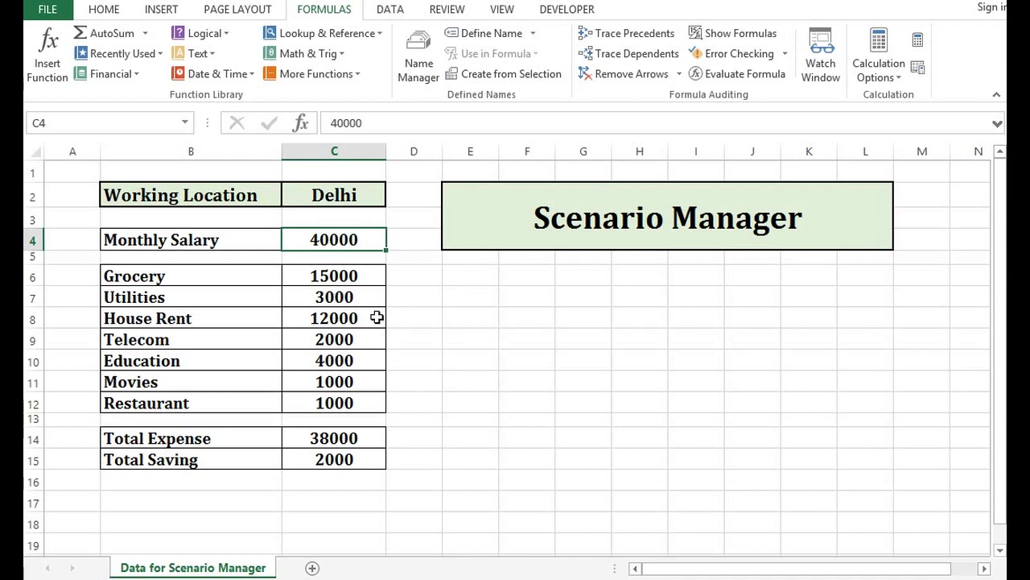
pyautogui.click(347, 276)
pyautogui.click(346, 238)
pyautogui.moveTo(346, 275); pyautogui.dragTo(356, 403)
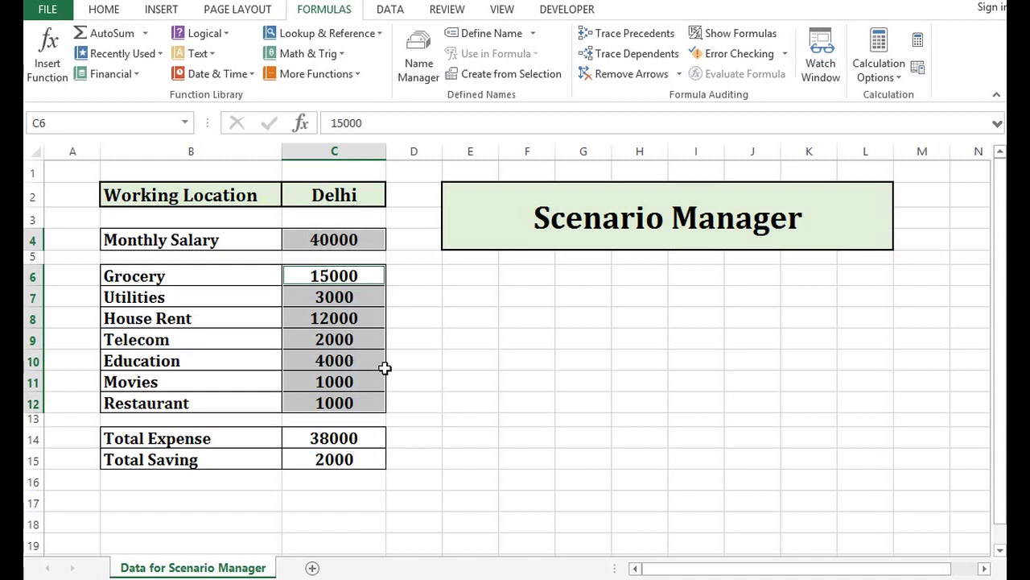
# Open Scenario Manager from DATA > What-If Analysis; no scenarios are defined yet
pyautogui.click(390, 11)
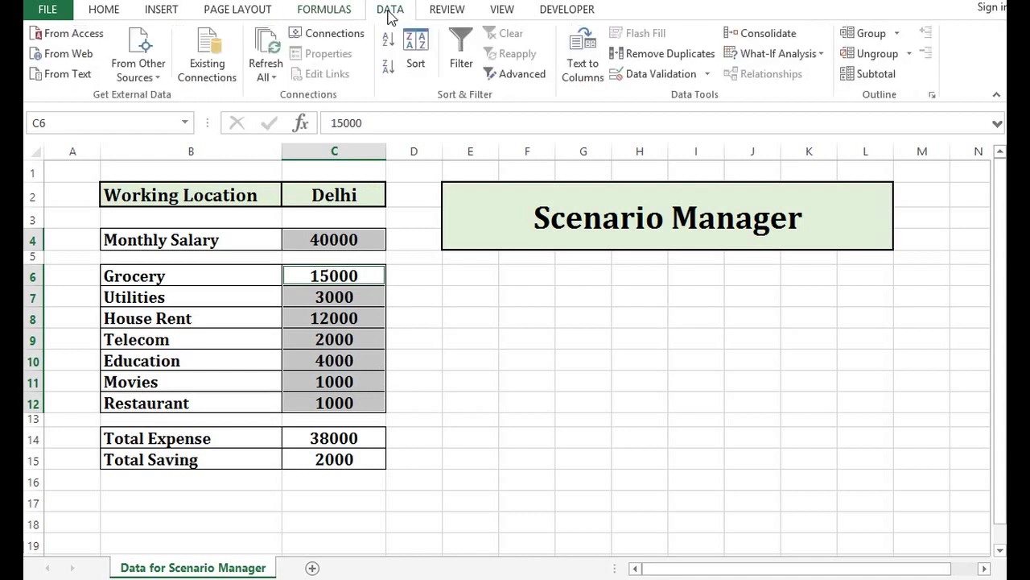
pyautogui.click(820, 55)
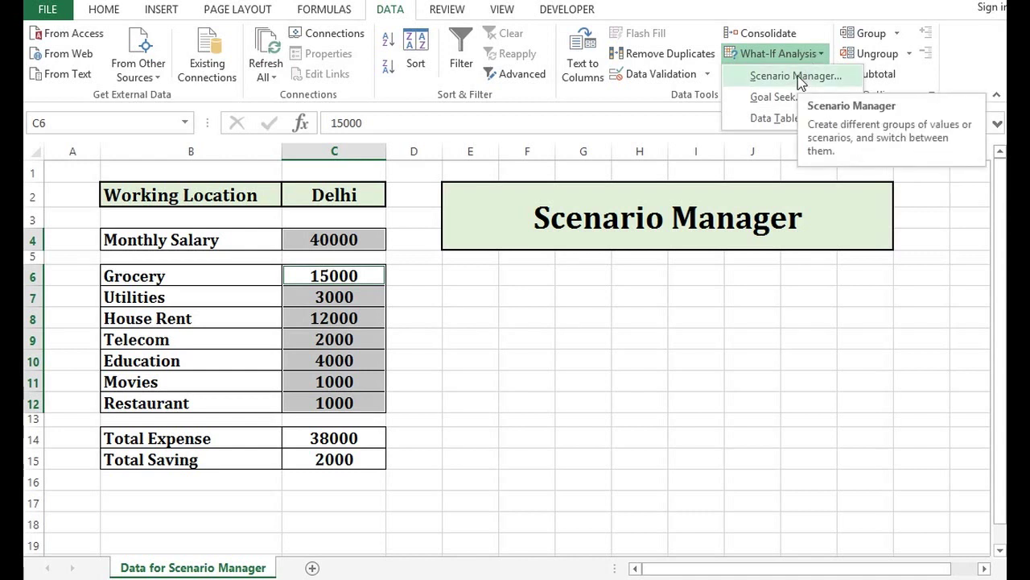
pyautogui.click(799, 77)
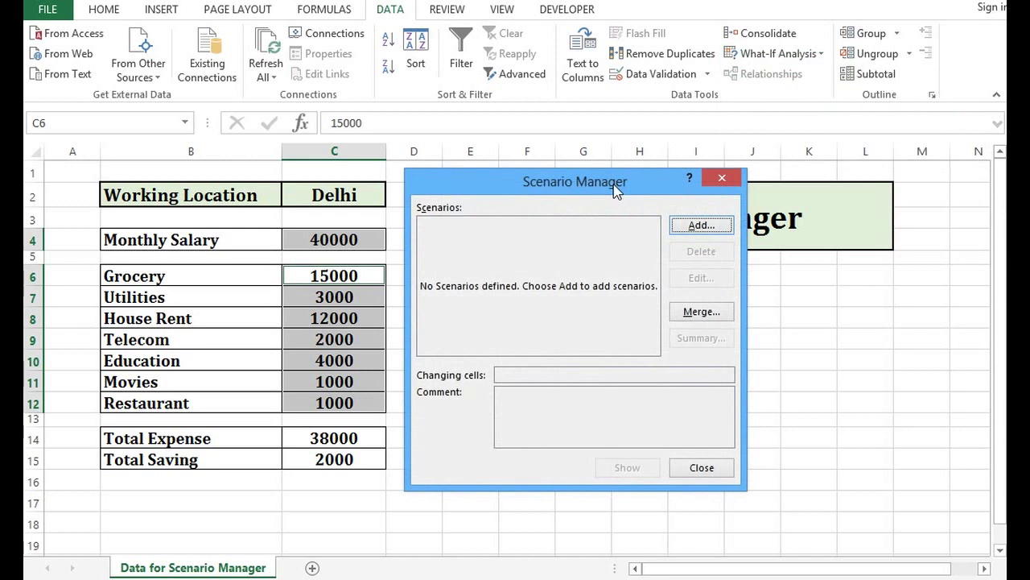
pyautogui.moveTo(616, 188); pyautogui.dragTo(631, 246)
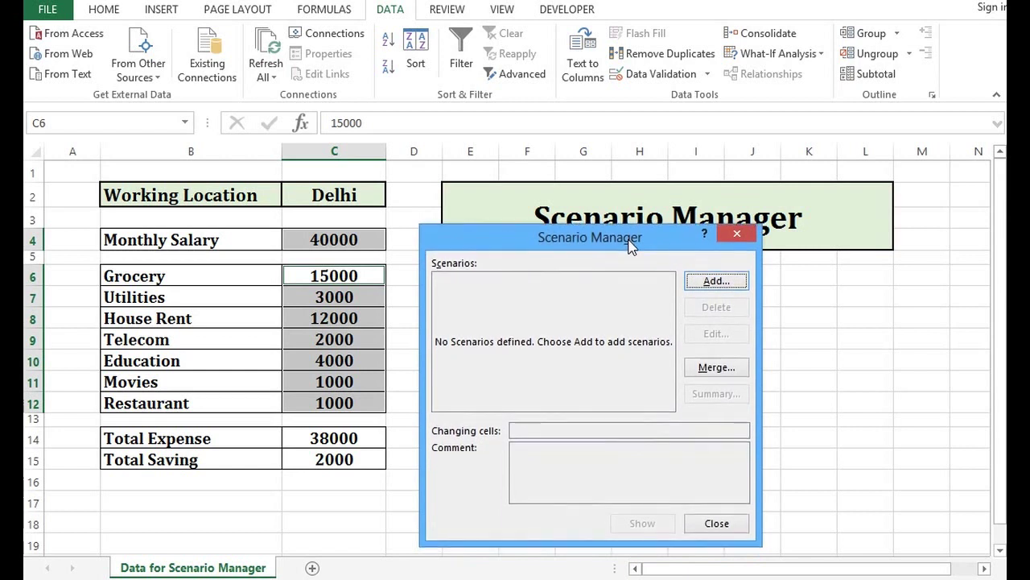
# Add scenario 'Working Location - Delhi' over C4,C6:C12 with comment 'This scenario is for Delhi Location'
pyautogui.click(713, 287)
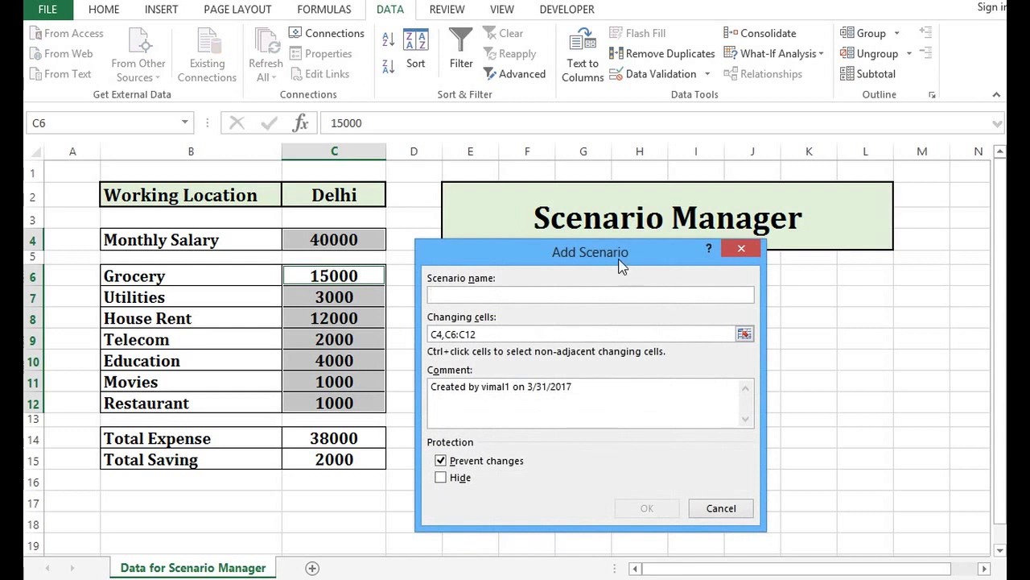
pyautogui.moveTo(619, 260); pyautogui.dragTo(645, 203)
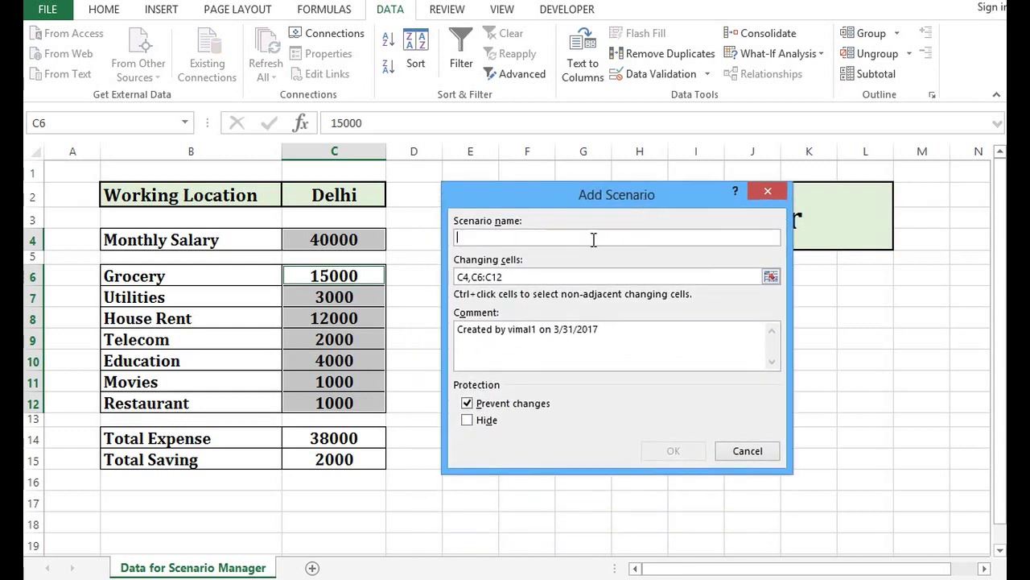
pyautogui.write('Wo')
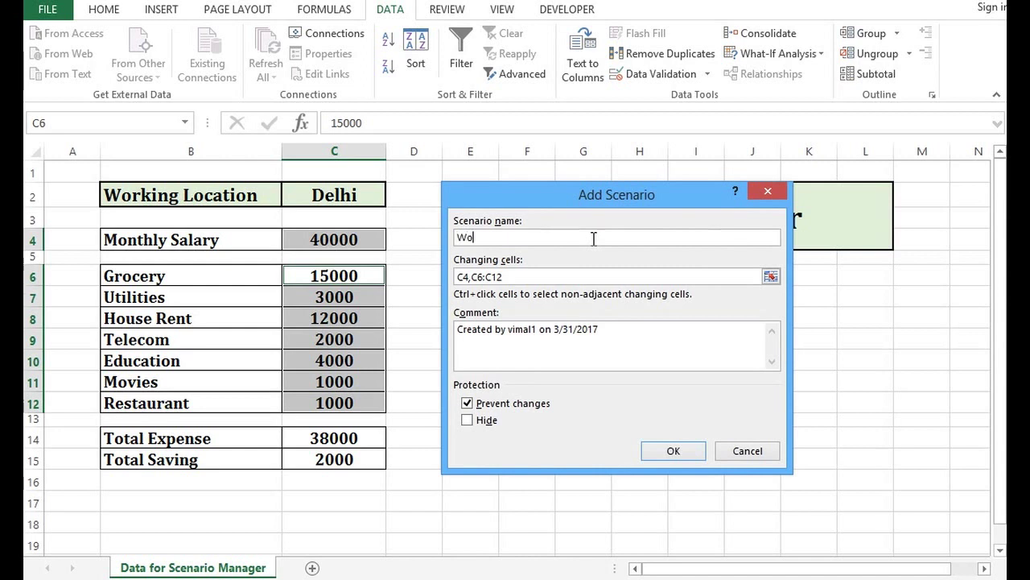
pyautogui.write('rking Location - D')
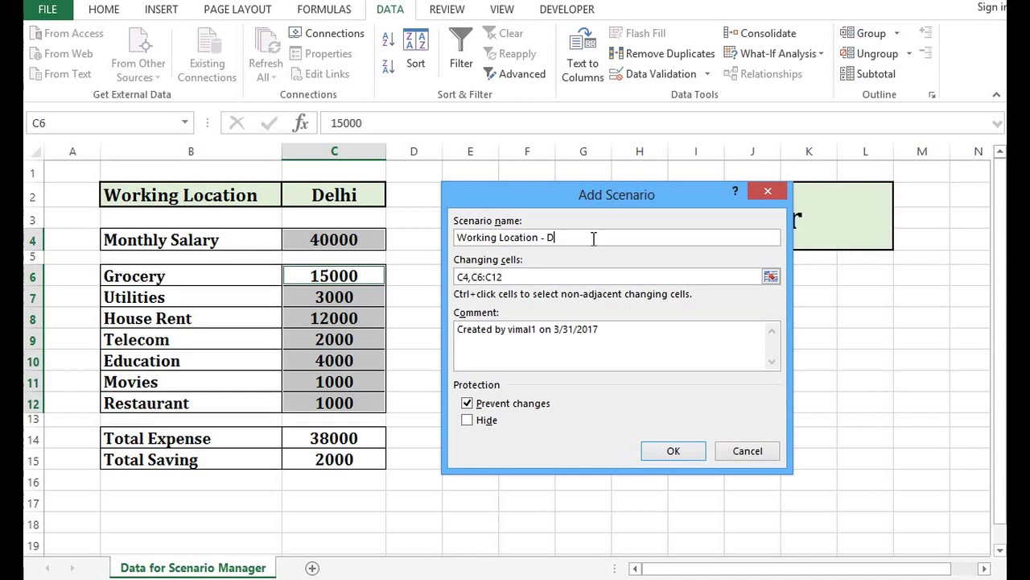
pyautogui.write('elhi')
pyautogui.click(541, 276)
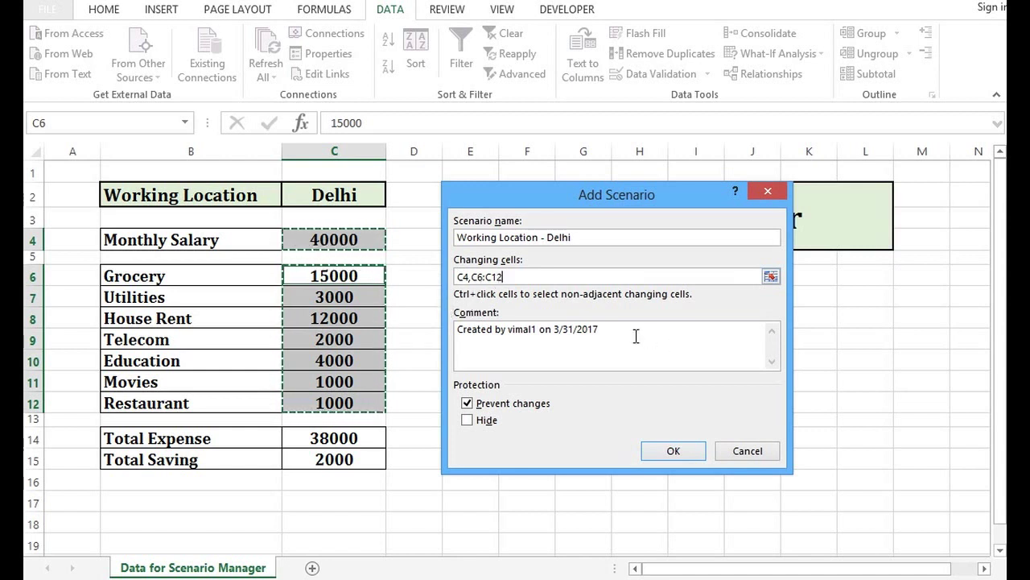
pyautogui.moveTo(636, 338); pyautogui.dragTo(454, 334)
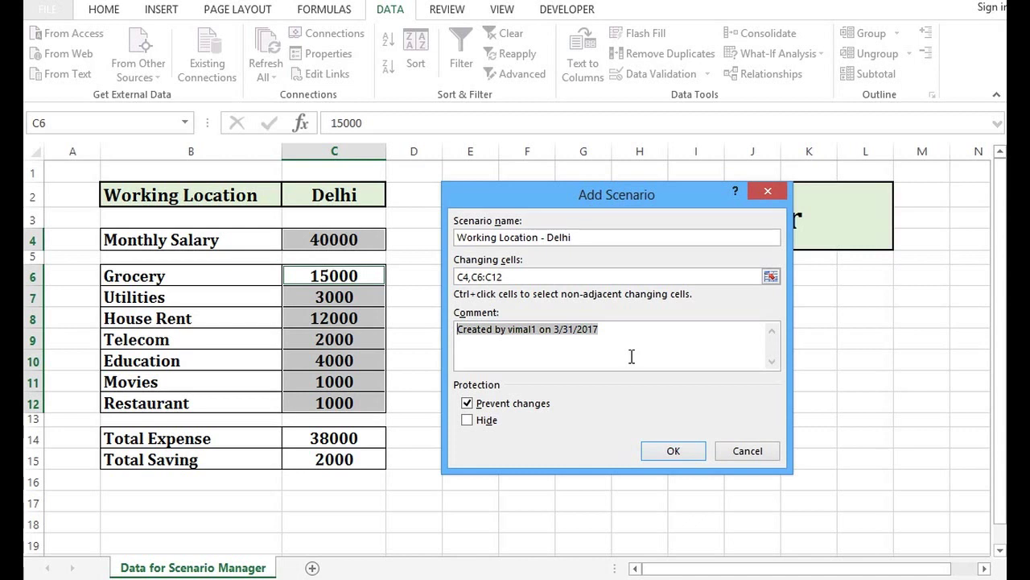
pyautogui.write('This sc')
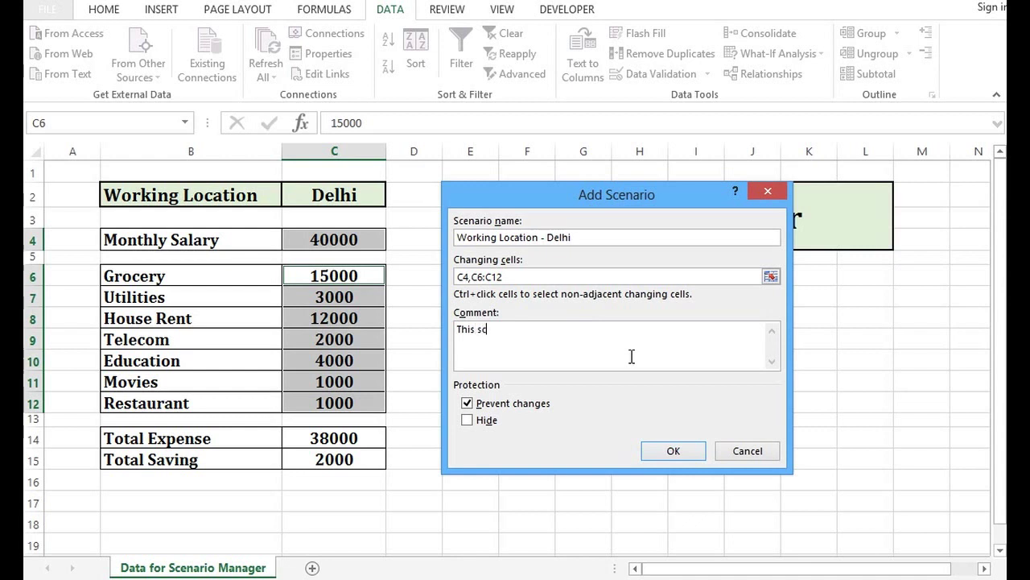
pyautogui.write('enario is for Delhi Locatio')
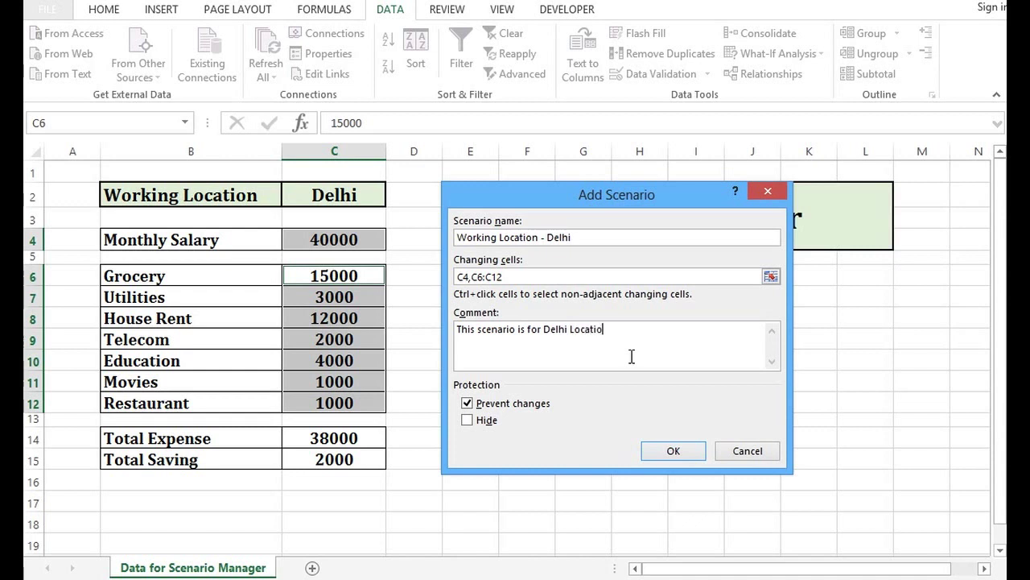
pyautogui.write('n')
pyautogui.click(674, 452)
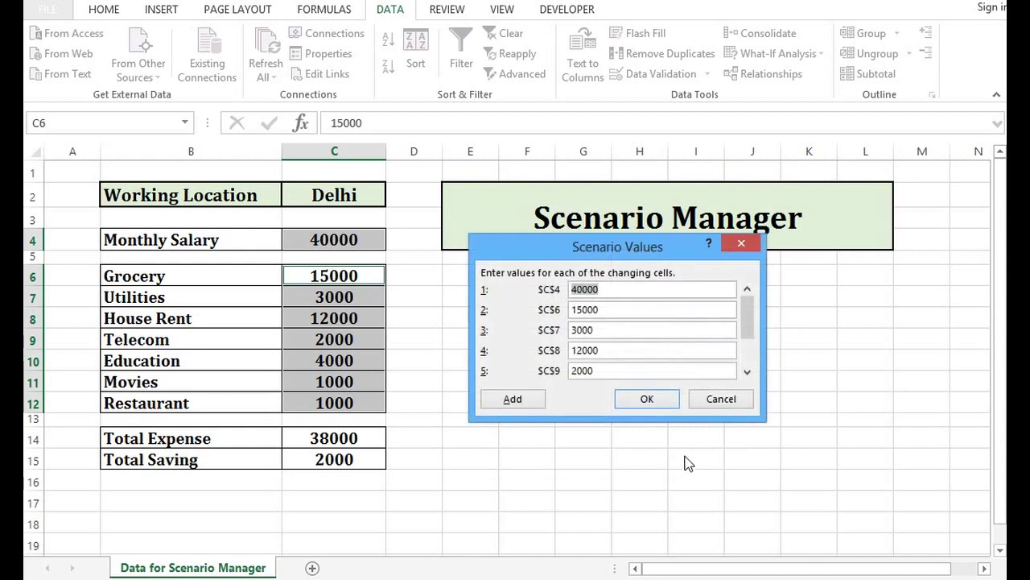
# Accept the current Delhi salary and expense values for the scenario, then close Scenario Manager
pyautogui.moveTo(617, 244); pyautogui.dragTo(588, 192)
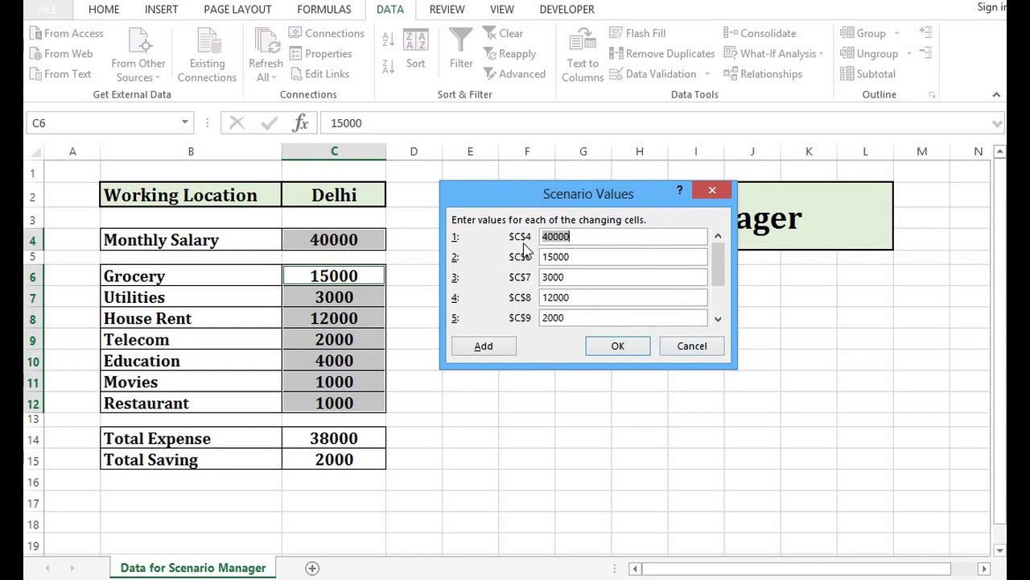
pyautogui.click(582, 258)
pyautogui.click(718, 319)
pyautogui.click(718, 319)
pyautogui.click(718, 318)
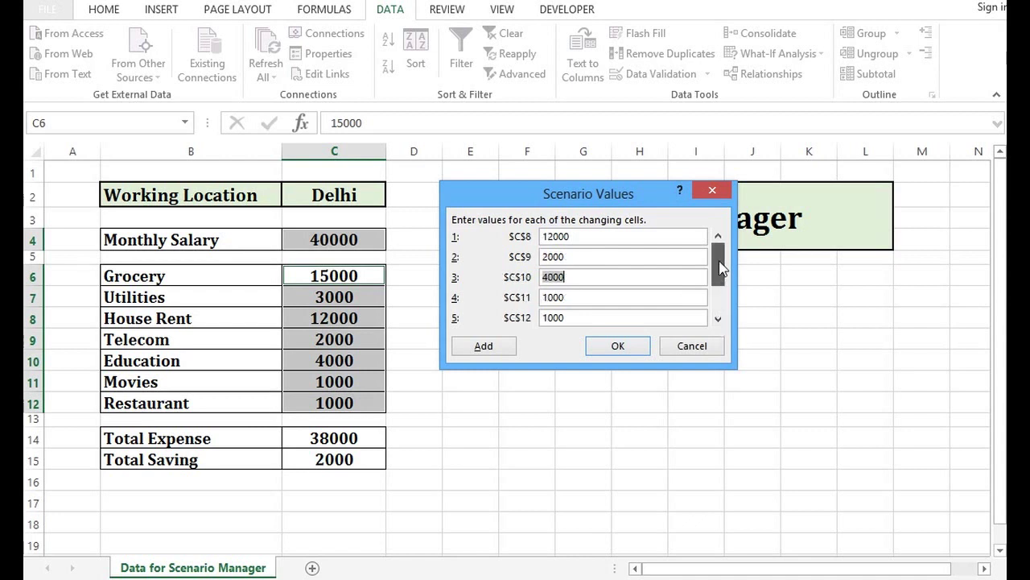
pyautogui.click(718, 264)
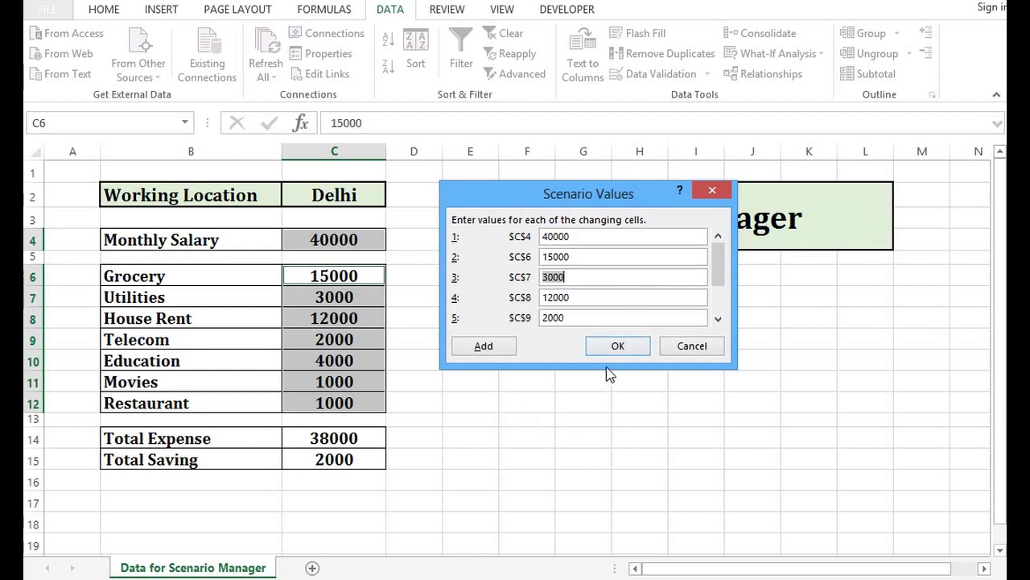
pyautogui.click(618, 348)
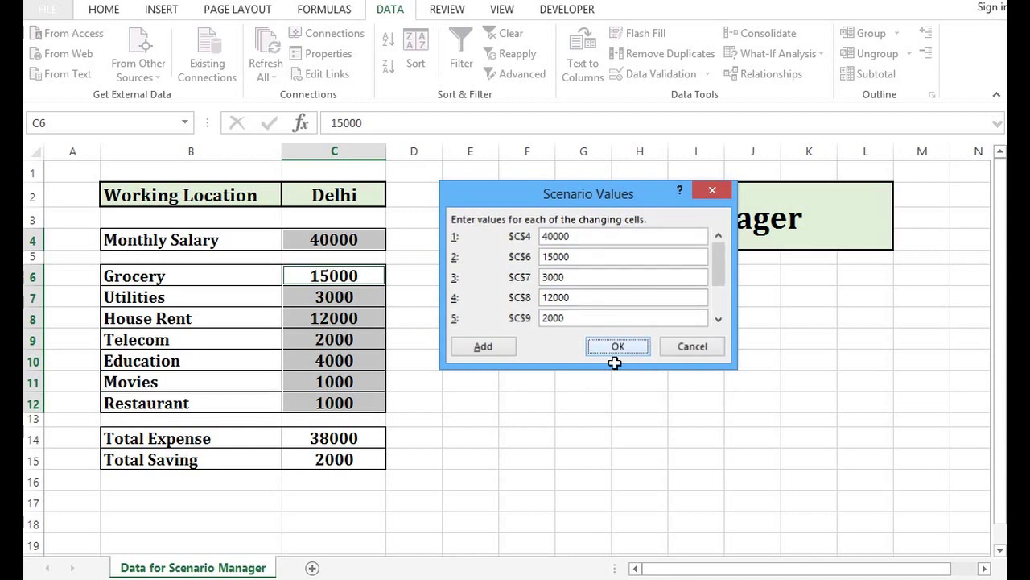
pyautogui.moveTo(549, 127); pyautogui.dragTo(542, 183)
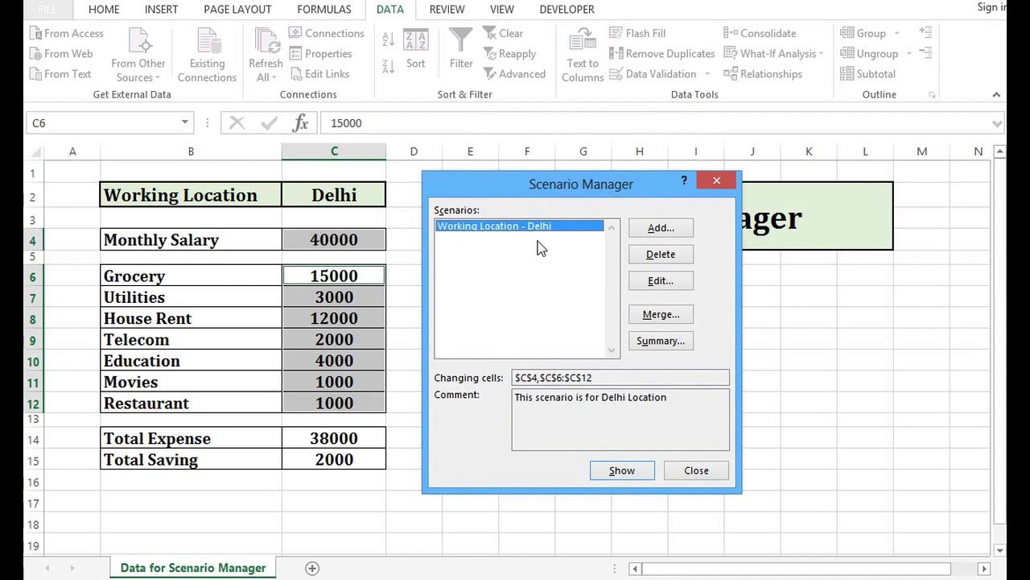
pyautogui.click(694, 471)
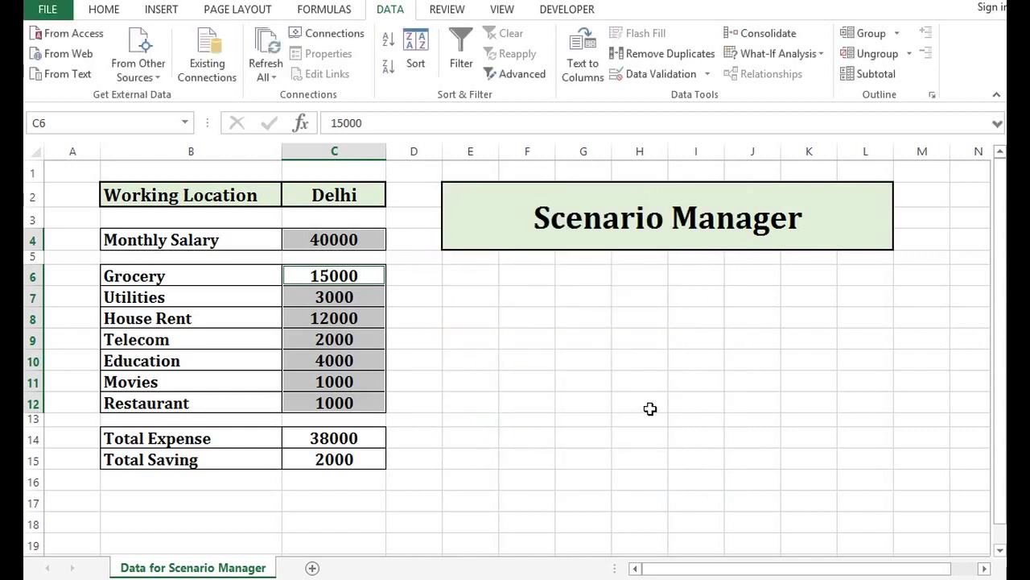
# Name cell C4 Monthly_Salary using the Name Box
pyautogui.click(256, 240)
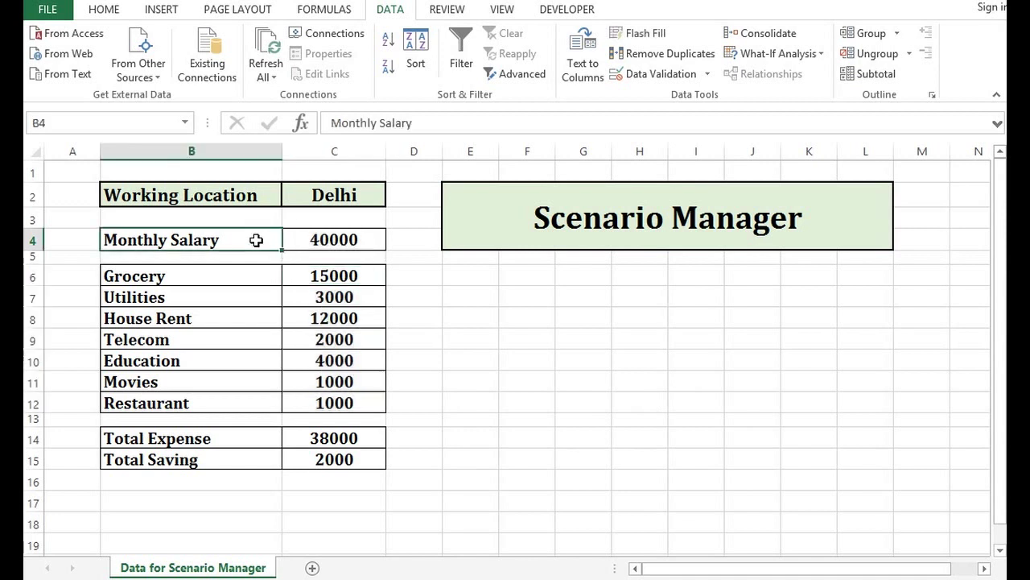
pyautogui.click(322, 240)
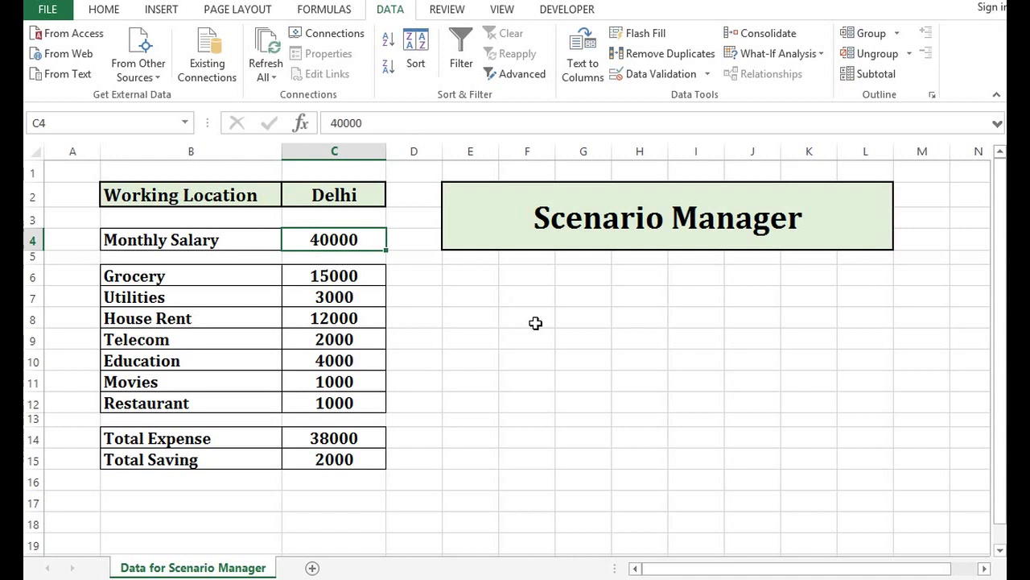
pyautogui.click(354, 275)
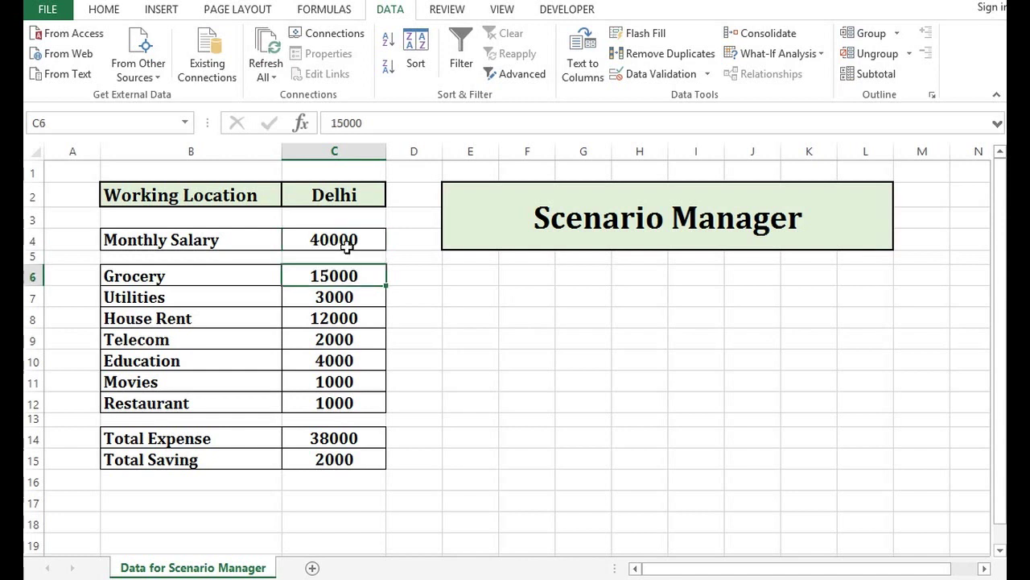
pyautogui.click(350, 239)
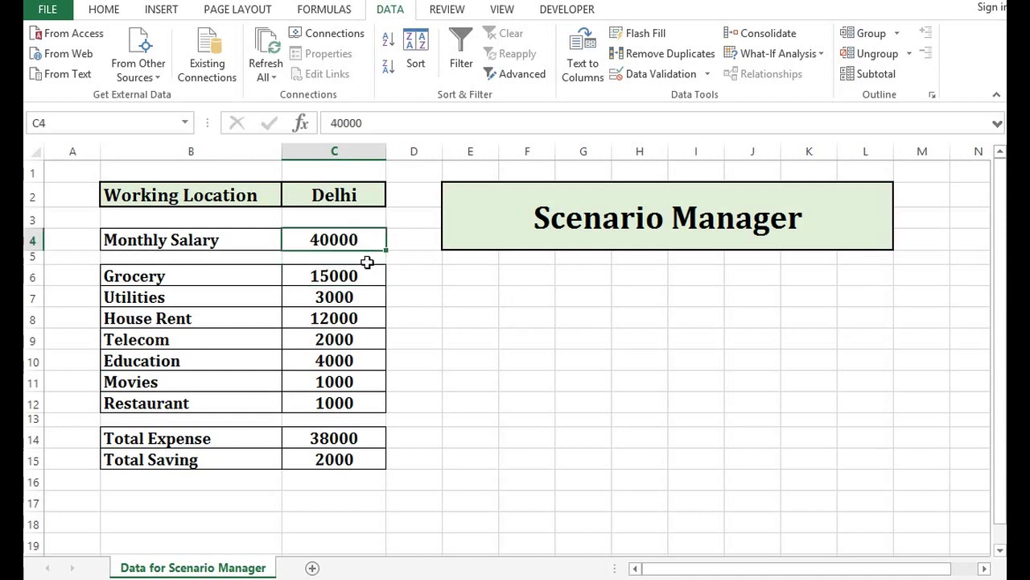
pyautogui.click(134, 122)
pyautogui.write('Month')
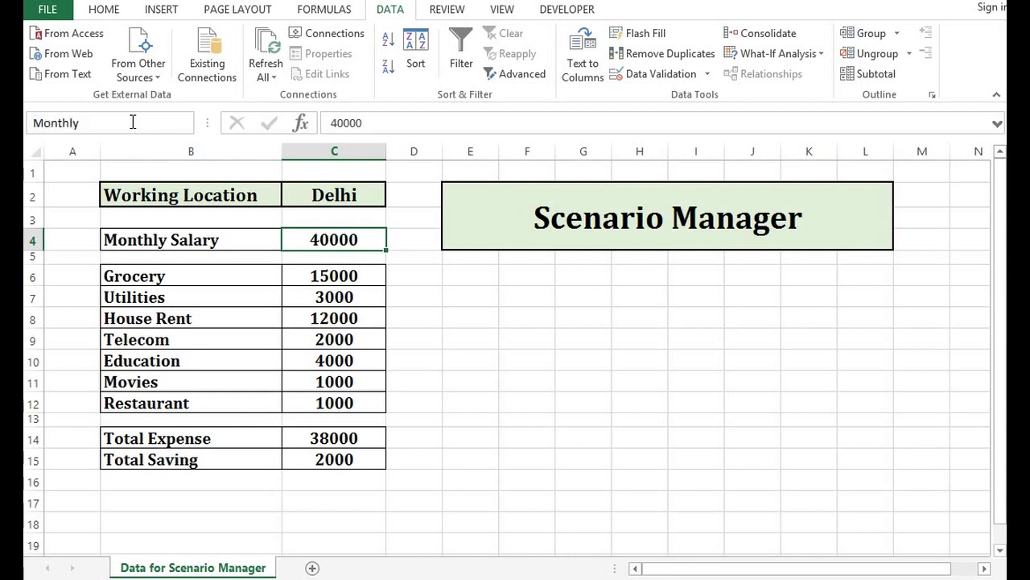
pyautogui.write('ly_Salary')
pyautogui.press('Return')
# Confirm via the Name Box list that Monthly_Salary jumps to the salary cell
pyautogui.click(337, 338)
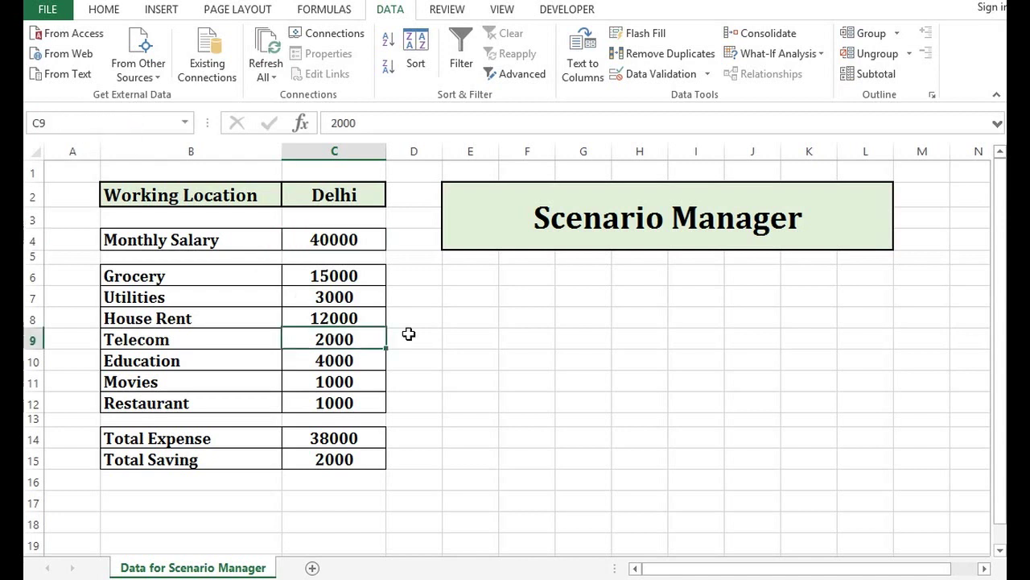
pyautogui.click(461, 335)
pyautogui.click(358, 321)
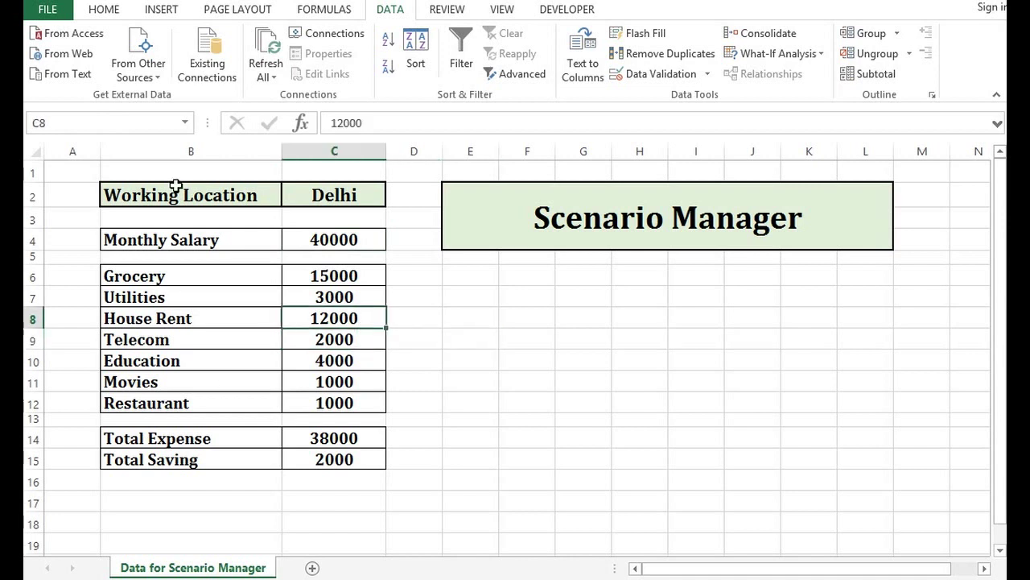
pyautogui.click(186, 125)
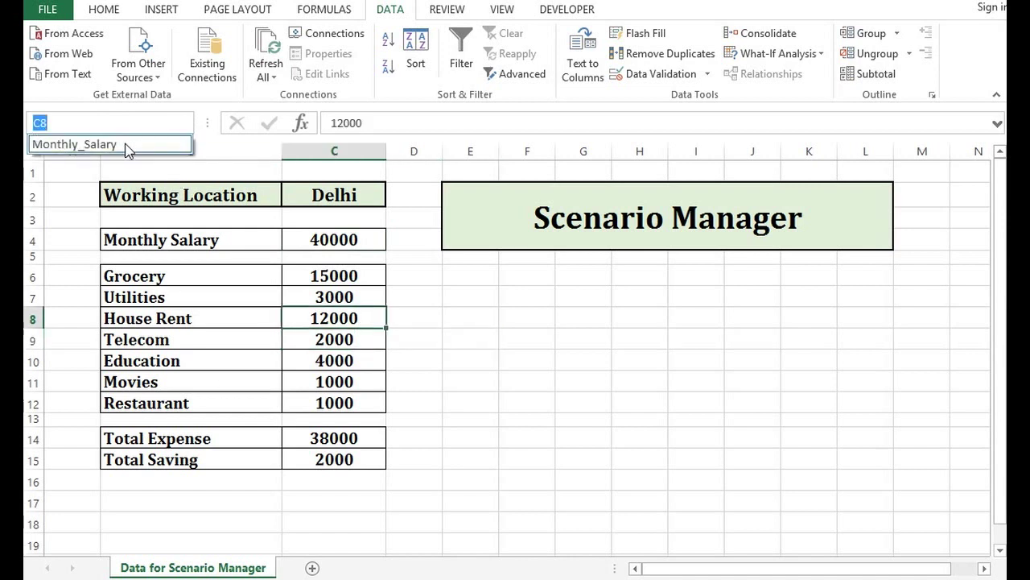
pyautogui.click(104, 145)
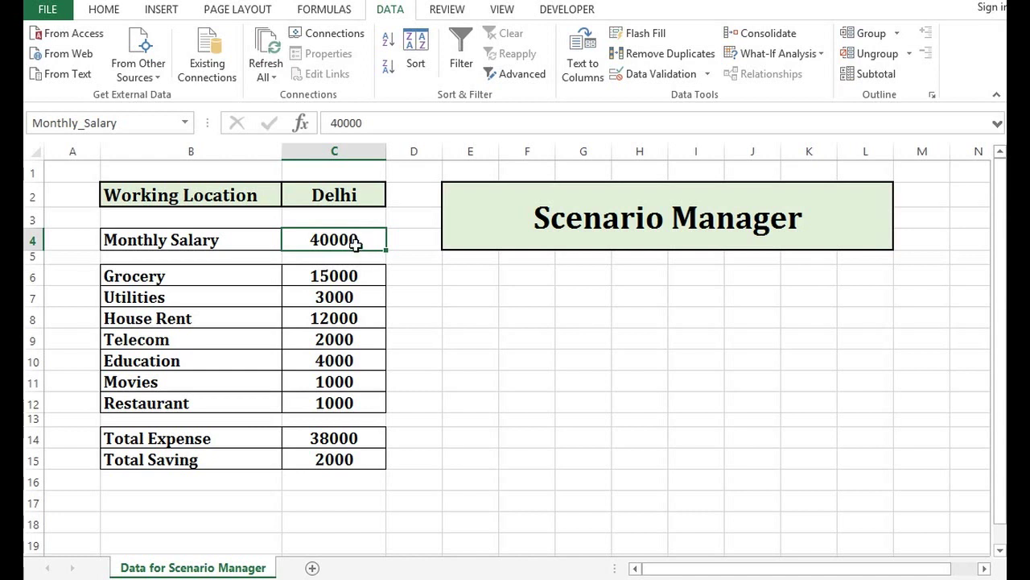
# Review the Grocery, Utilities, House Rent and Telecom labels and amounts in B6:C9
pyautogui.click(335, 277)
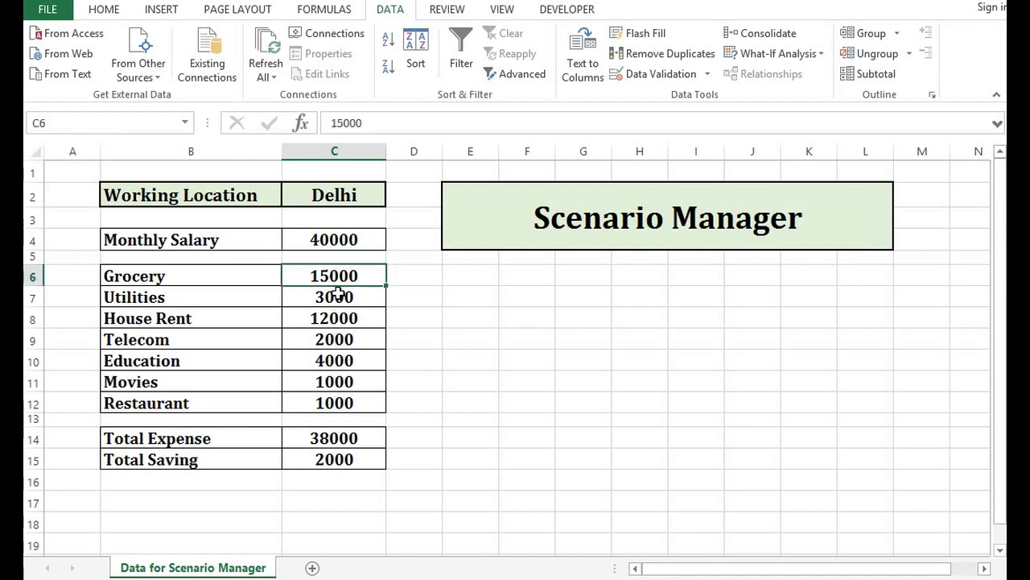
pyautogui.click(206, 277)
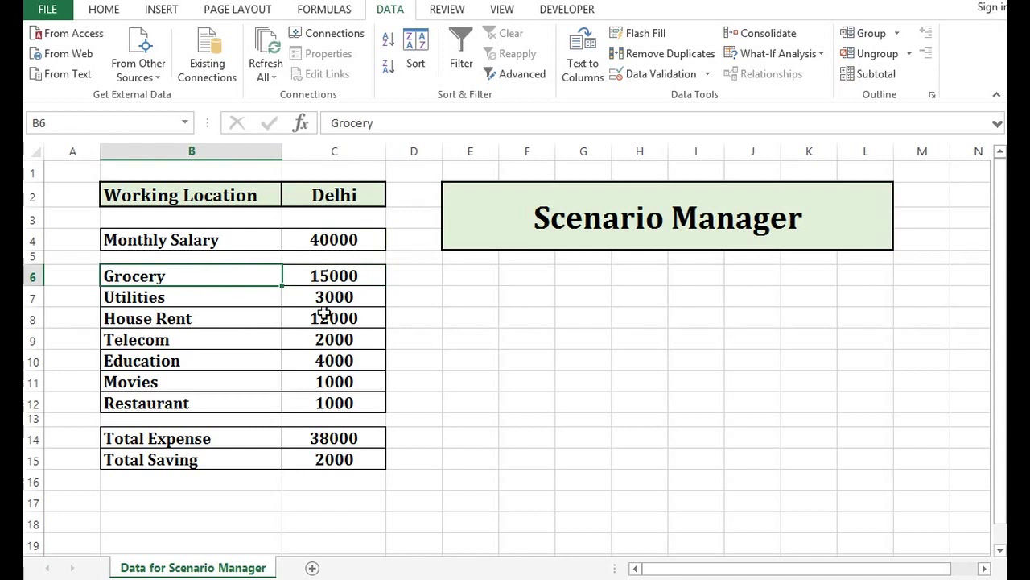
pyautogui.click(327, 296)
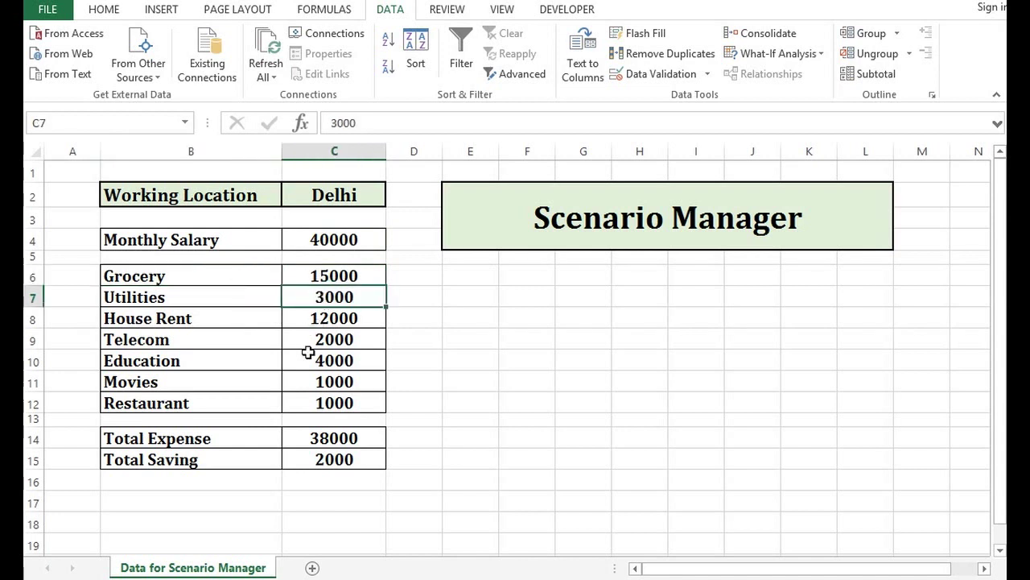
pyautogui.click(237, 297)
pyautogui.click(332, 319)
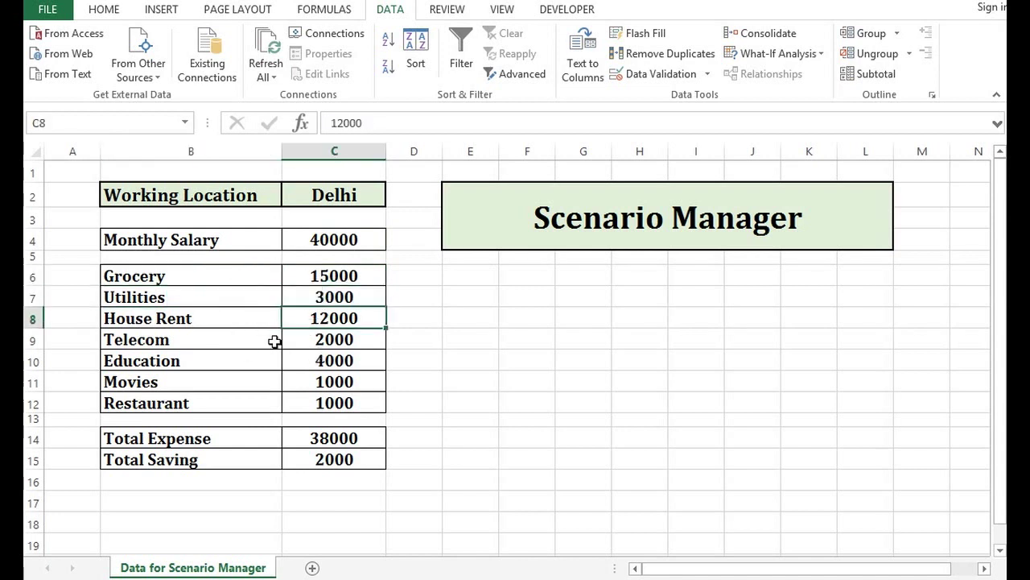
pyautogui.click(237, 319)
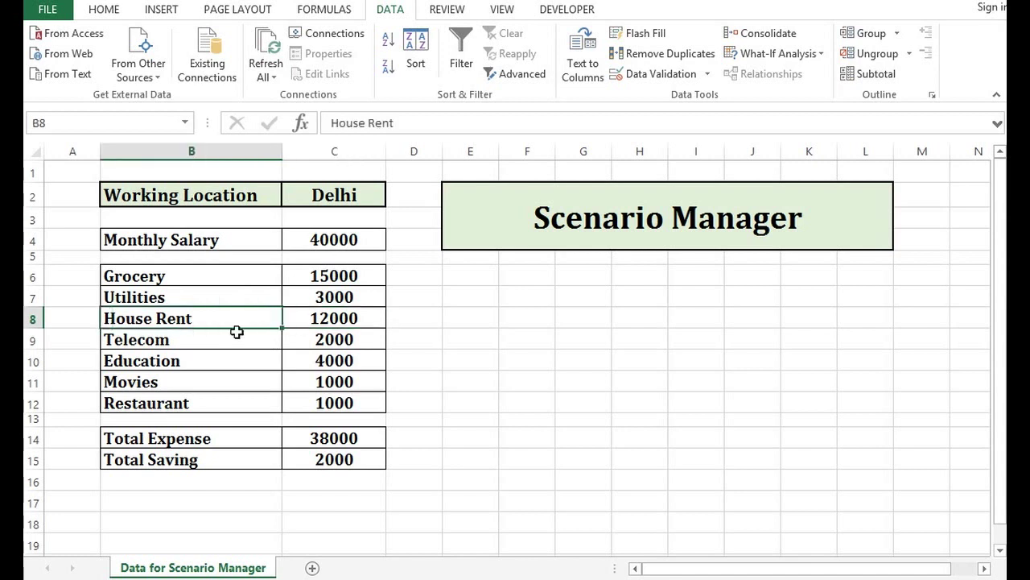
pyautogui.click(334, 339)
pyautogui.click(232, 341)
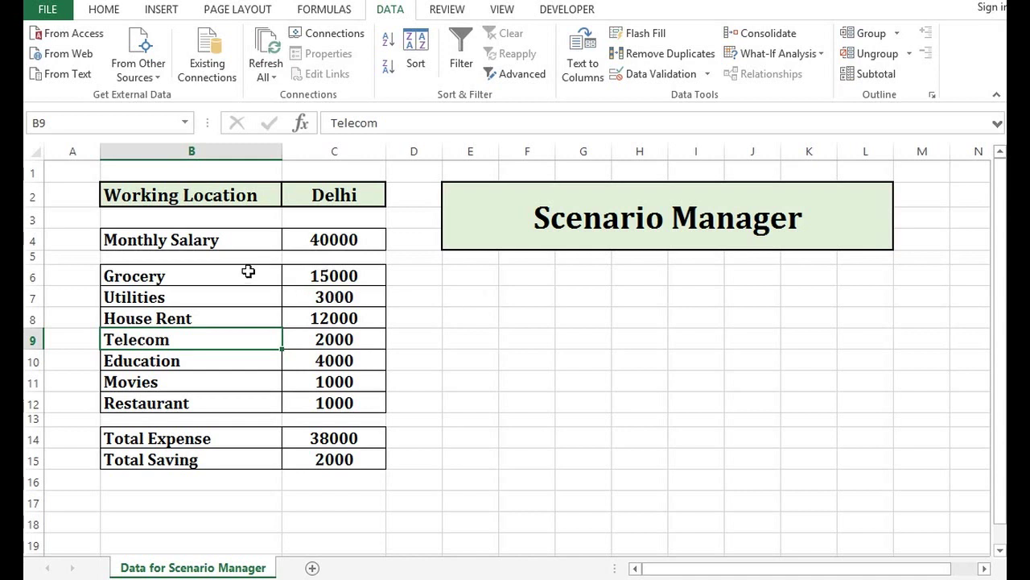
# Create names for C6:C12 from the left-column labels in B6:B12
pyautogui.moveTo(252, 272); pyautogui.dragTo(344, 405)
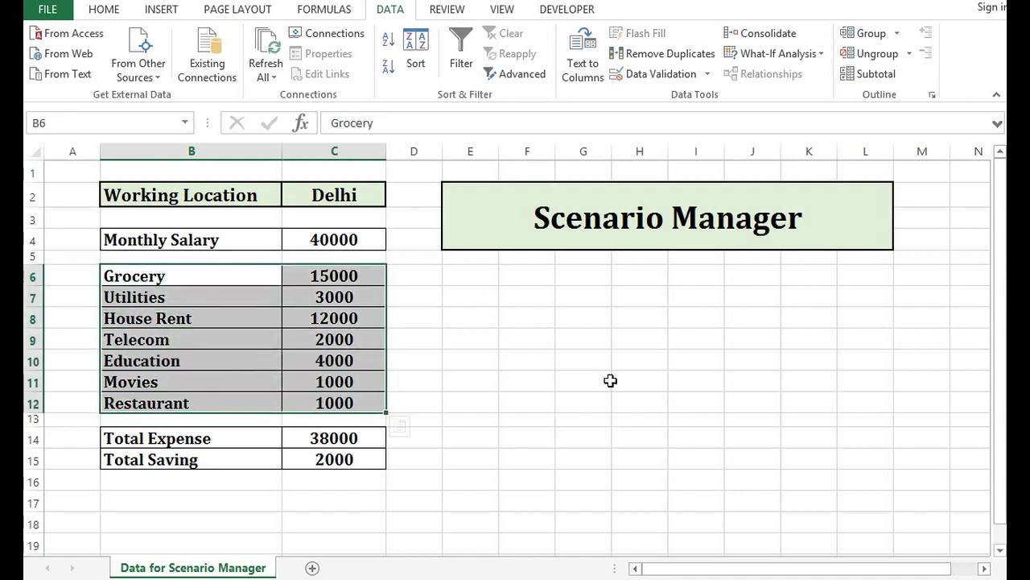
pyautogui.click(326, 10)
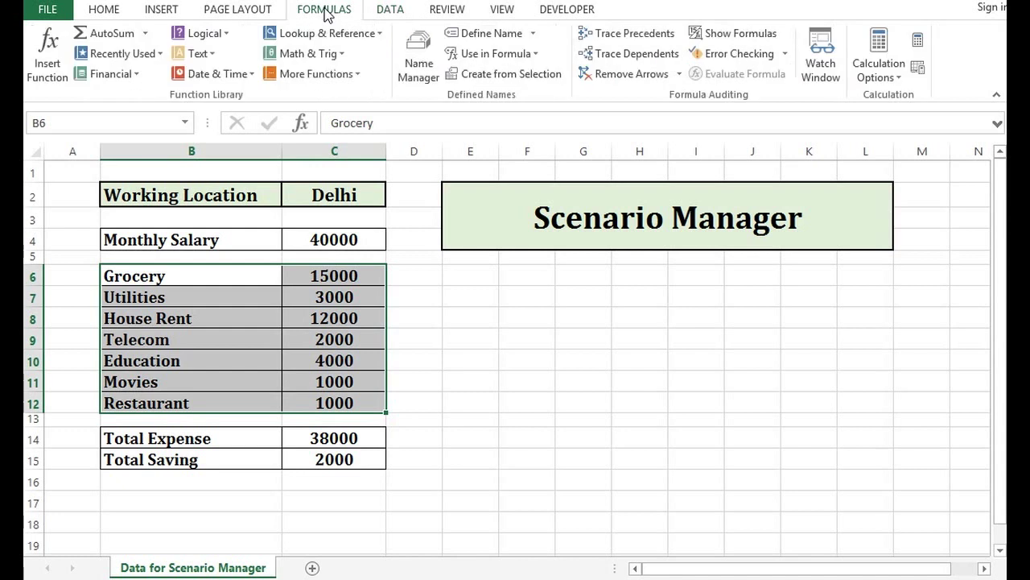
pyautogui.click(502, 77)
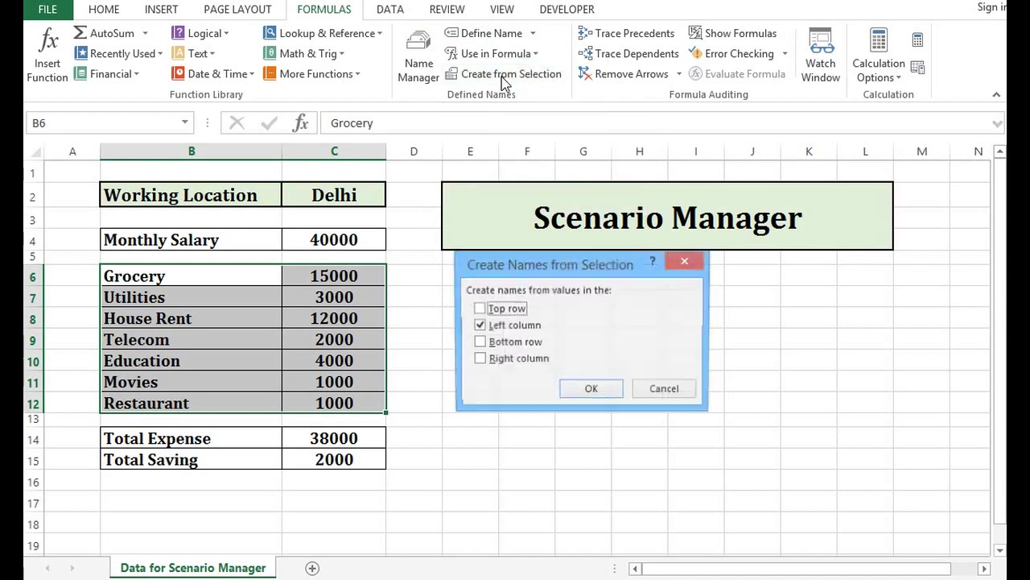
pyautogui.moveTo(533, 272); pyautogui.dragTo(494, 287)
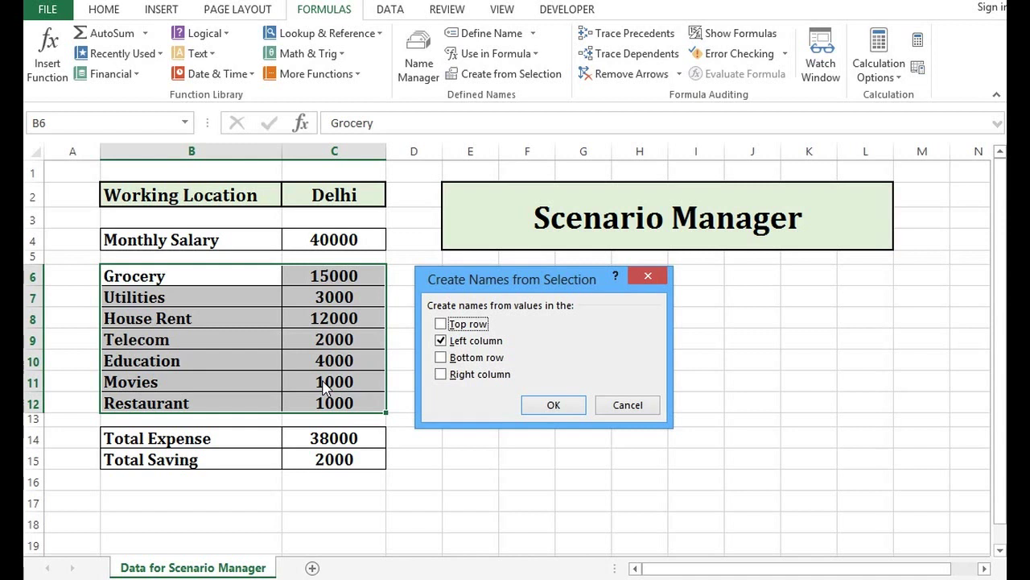
pyautogui.click(564, 406)
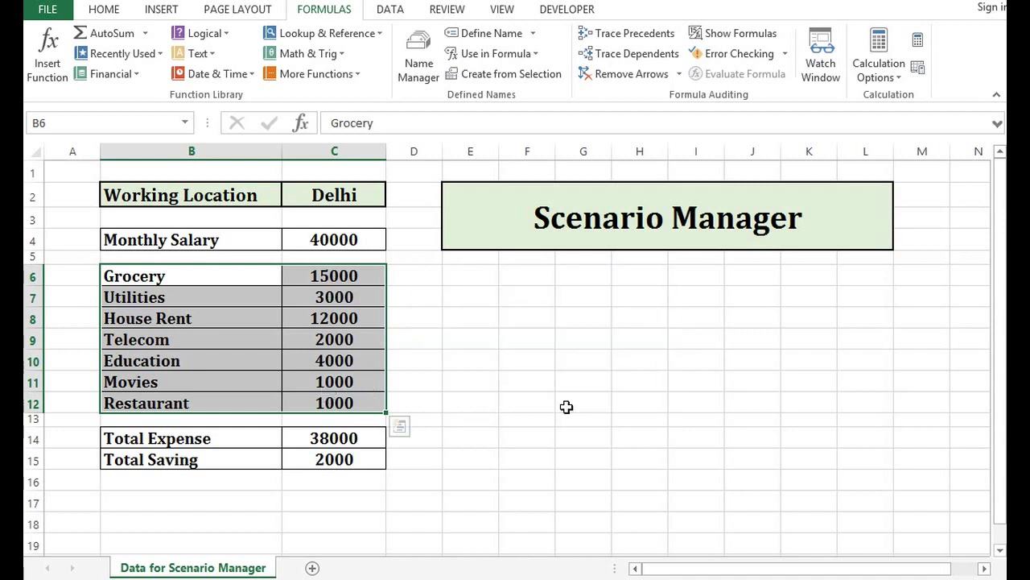
# Verify the new names, e.g. Movies for C11, and check the Total Expense and Saving formulas
pyautogui.click(330, 275)
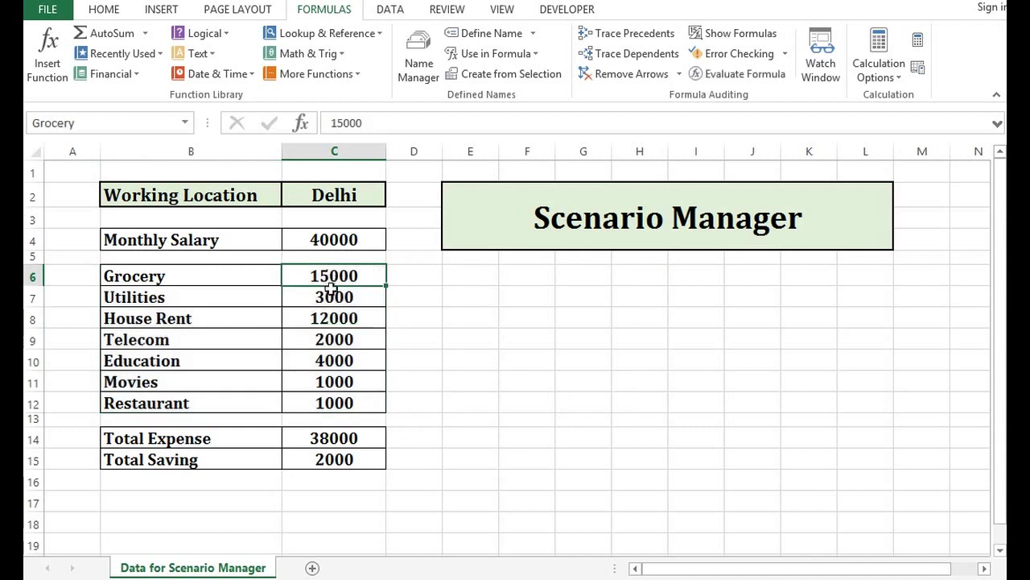
pyautogui.click(184, 123)
pyautogui.click(104, 222)
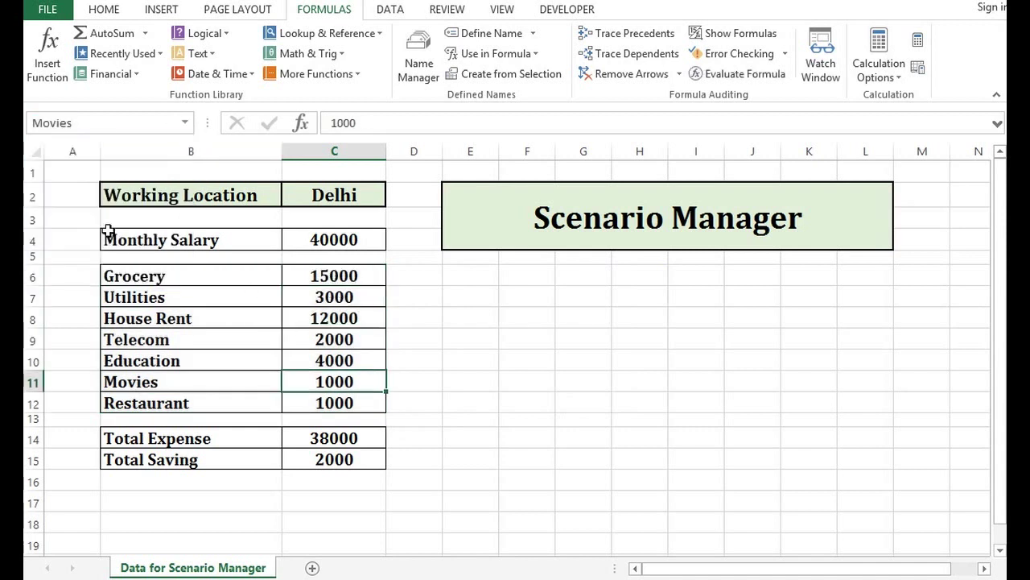
pyautogui.click(260, 384)
pyautogui.click(326, 383)
pyautogui.click(355, 440)
pyautogui.click(353, 458)
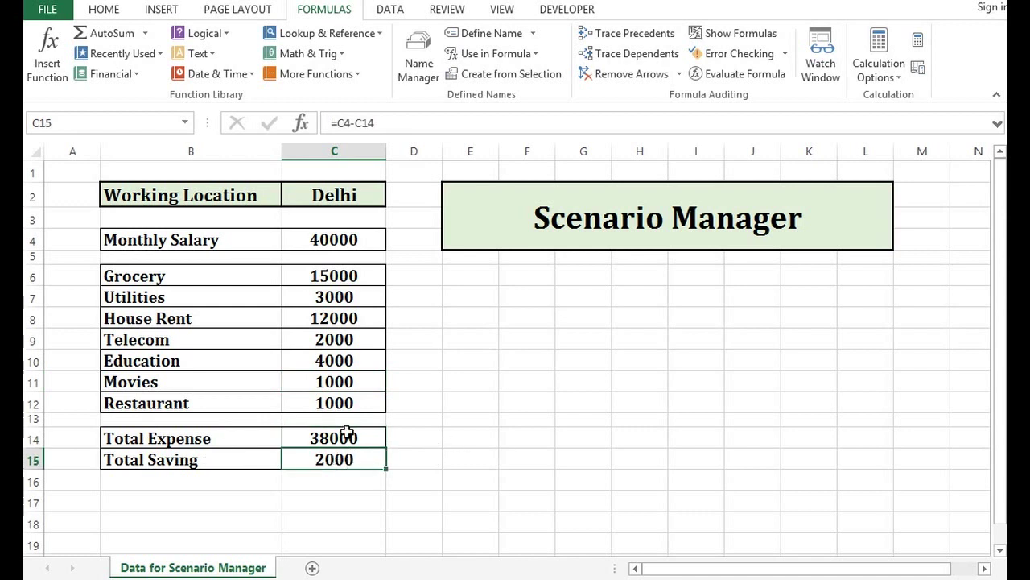
pyautogui.click(349, 439)
pyautogui.click(341, 457)
# Create names for C14:C15 from the Total Expense and Total Saving labels
pyautogui.moveTo(199, 439); pyautogui.dragTo(328, 459)
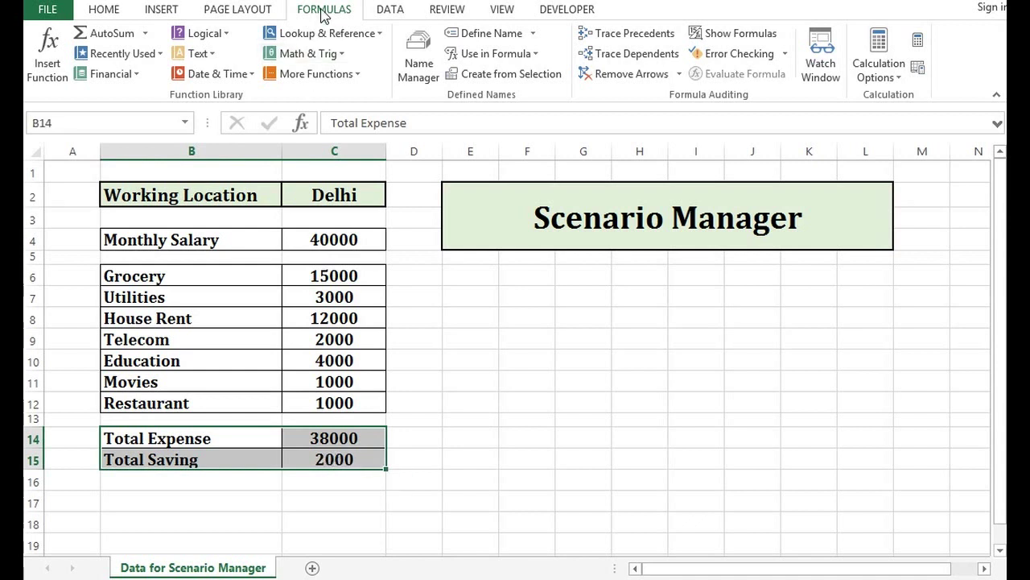
pyautogui.click(493, 79)
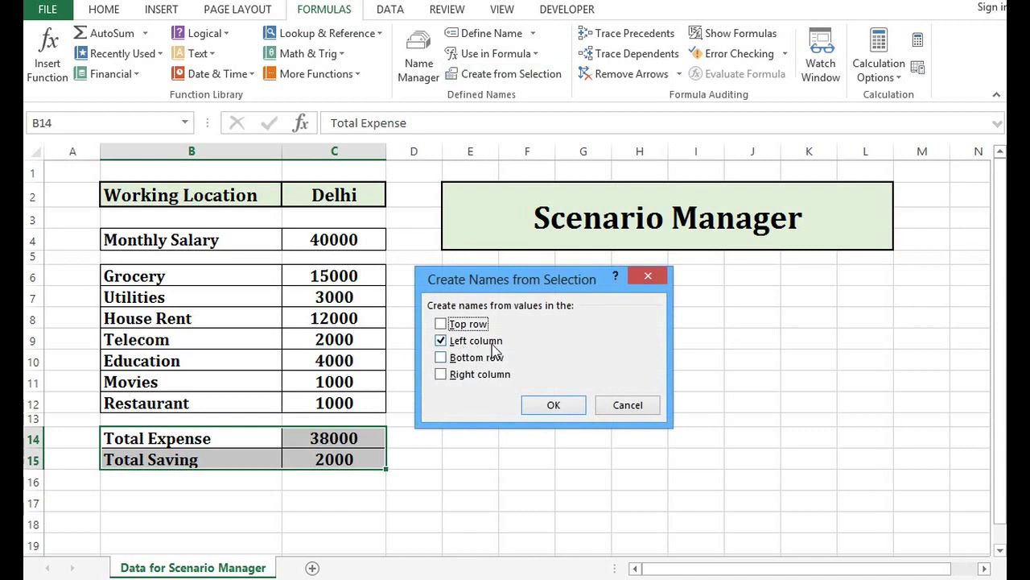
pyautogui.click(544, 405)
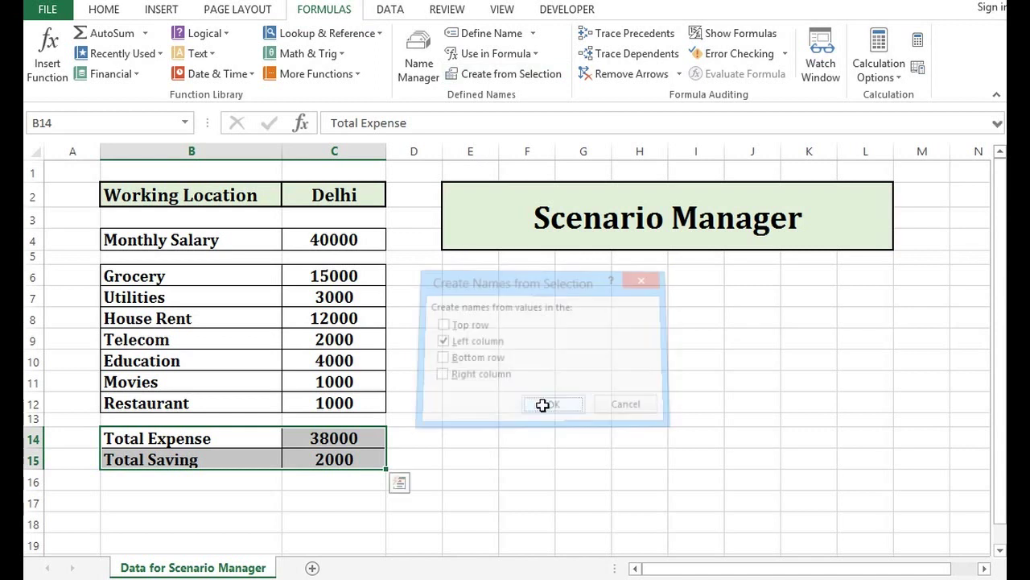
# Check the names on the Grocery, House Rent, Telecom and Education amounts
pyautogui.click(338, 277)
pyautogui.click(334, 319)
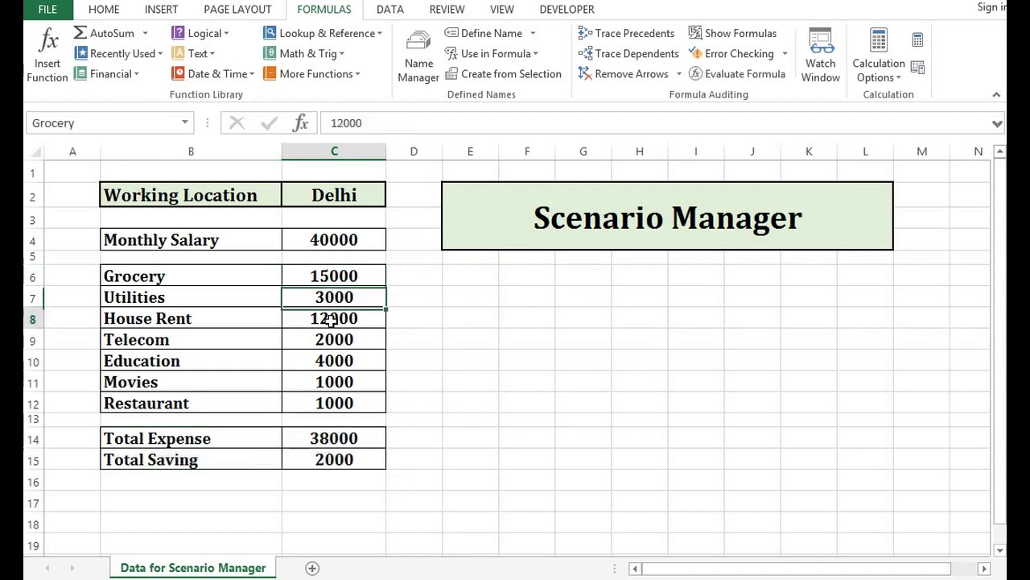
pyautogui.click(330, 276)
pyautogui.click(325, 338)
pyautogui.click(323, 360)
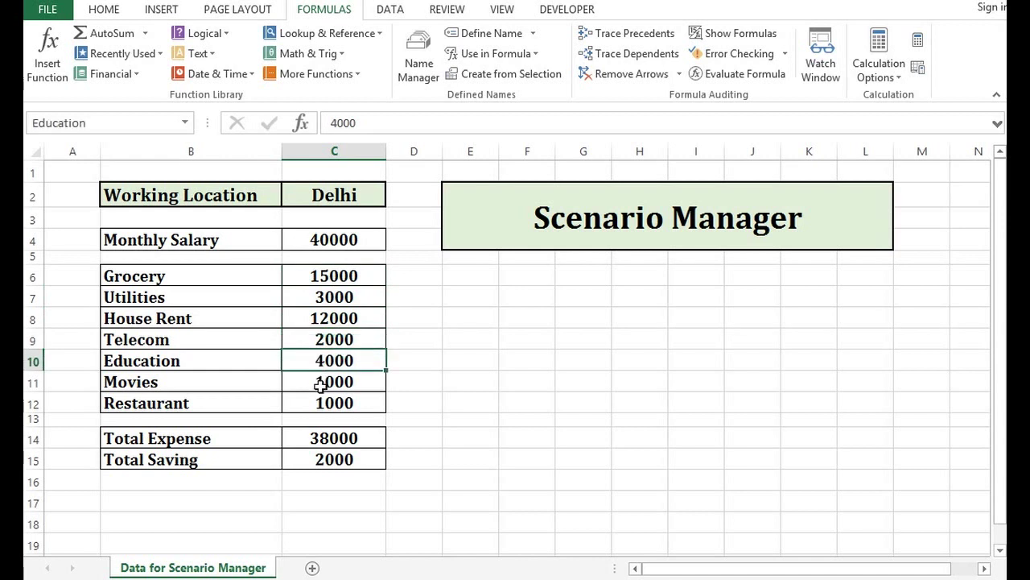
pyautogui.click(324, 274)
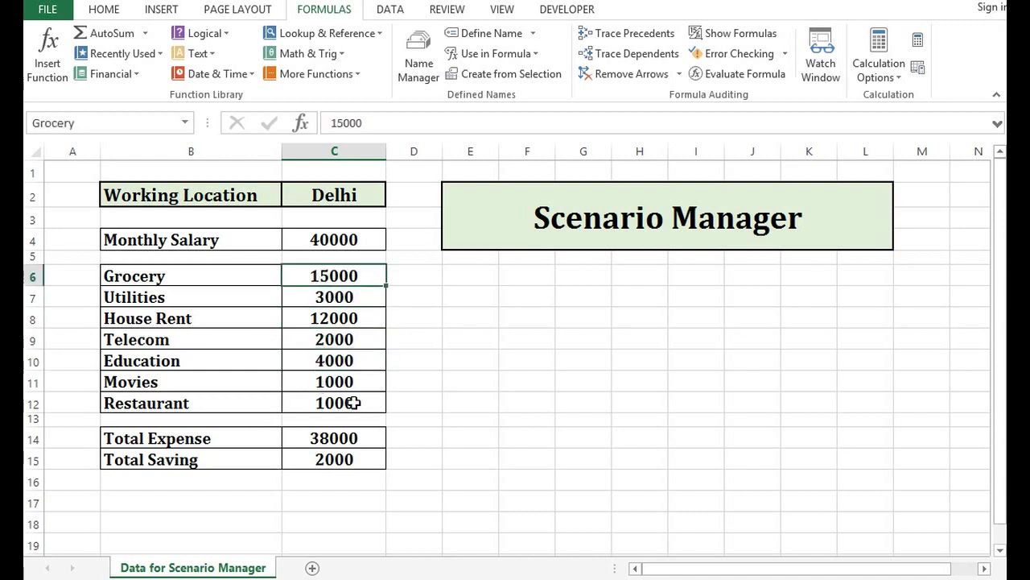
# Open Scenario Manager from DATA > What-If Analysis
pyautogui.click(391, 9)
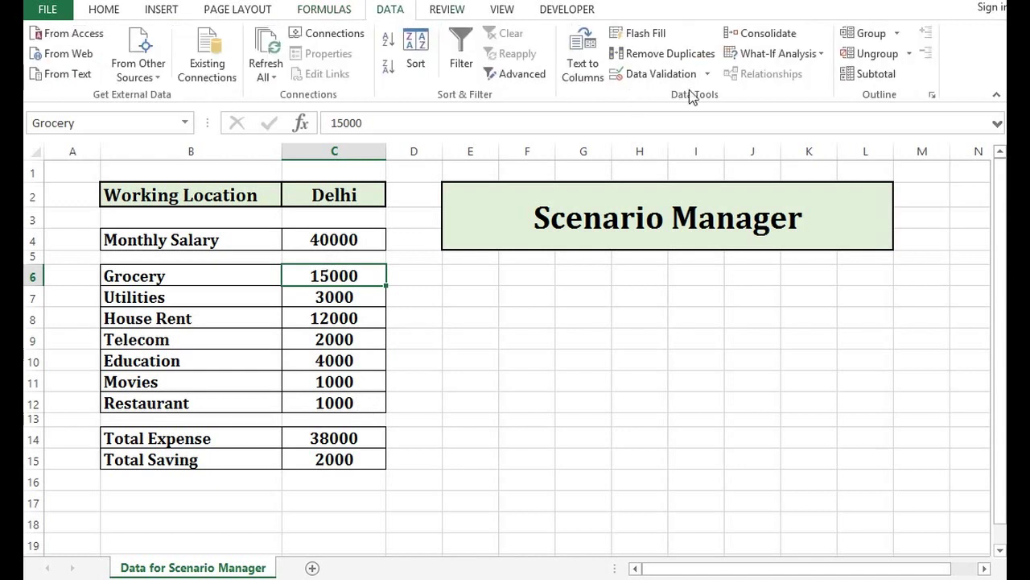
pyautogui.click(819, 53)
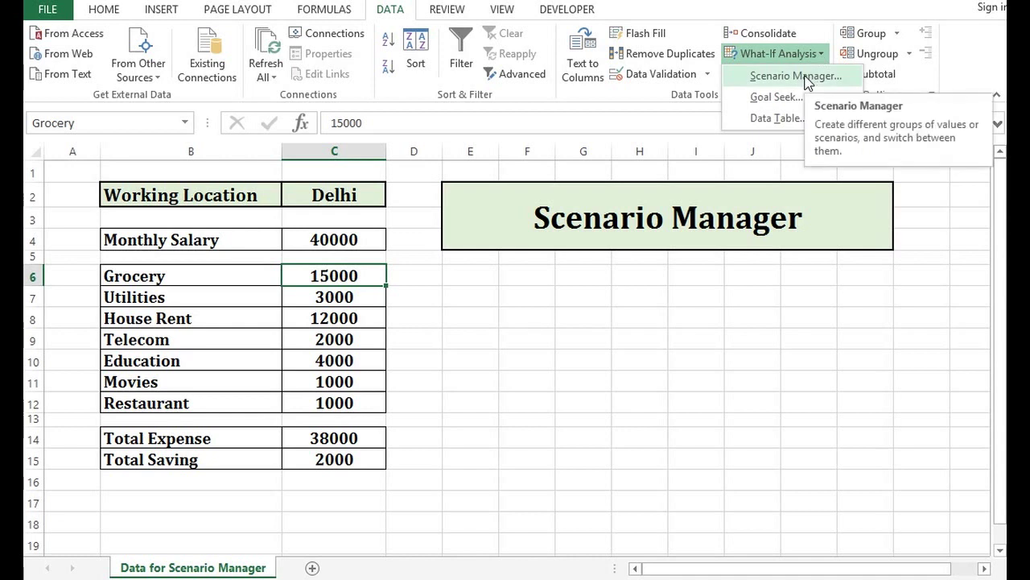
pyautogui.click(805, 77)
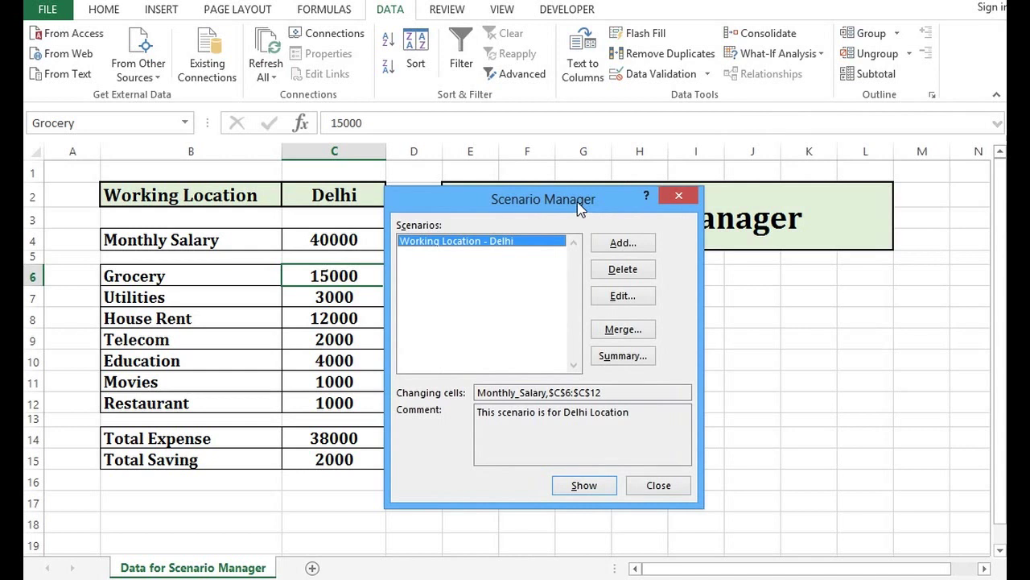
# Add scenario 'Working Location - Mumbai' over C4,C6:C12 and begin its Mumbai comment
pyautogui.click(621, 244)
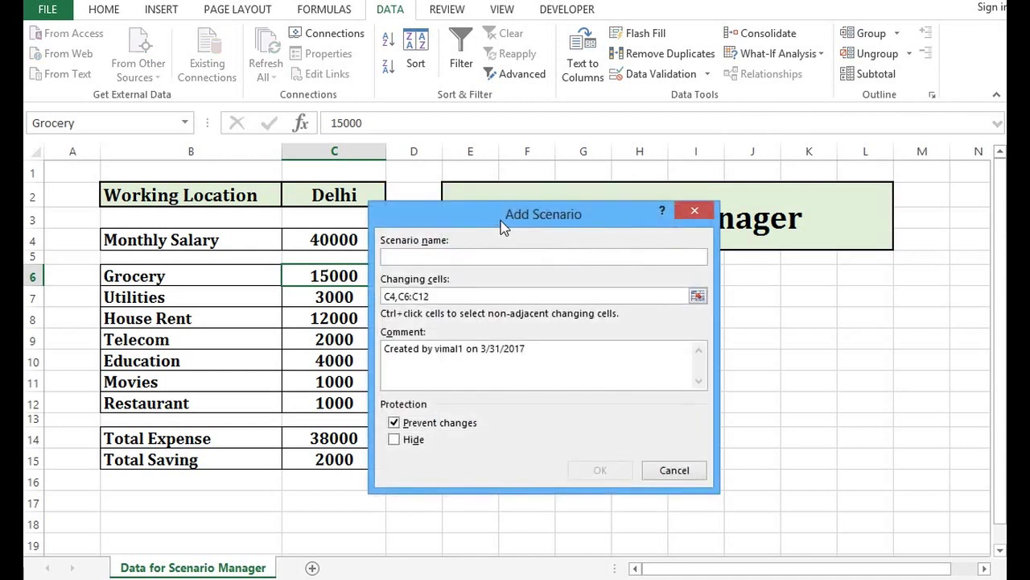
pyautogui.moveTo(501, 226); pyautogui.dragTo(547, 248)
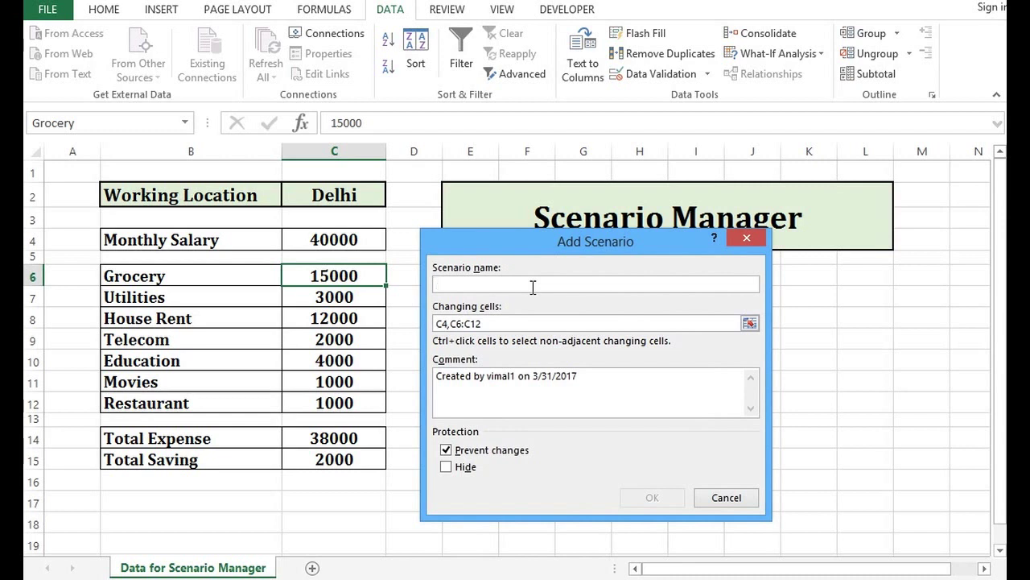
pyautogui.write('Working Location - Mum')
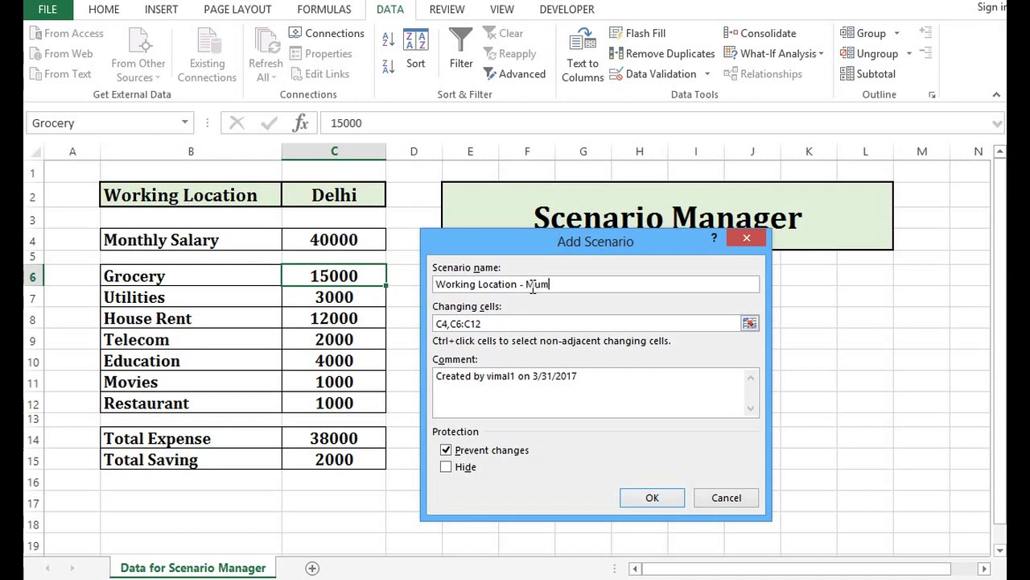
pyautogui.write('bai')
pyautogui.click(521, 323)
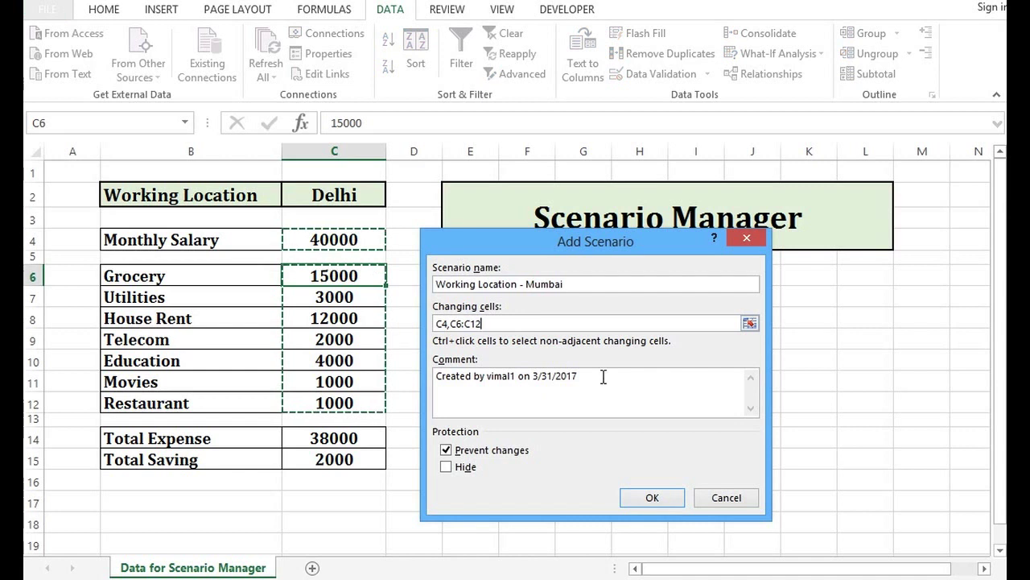
pyautogui.press('Tab')
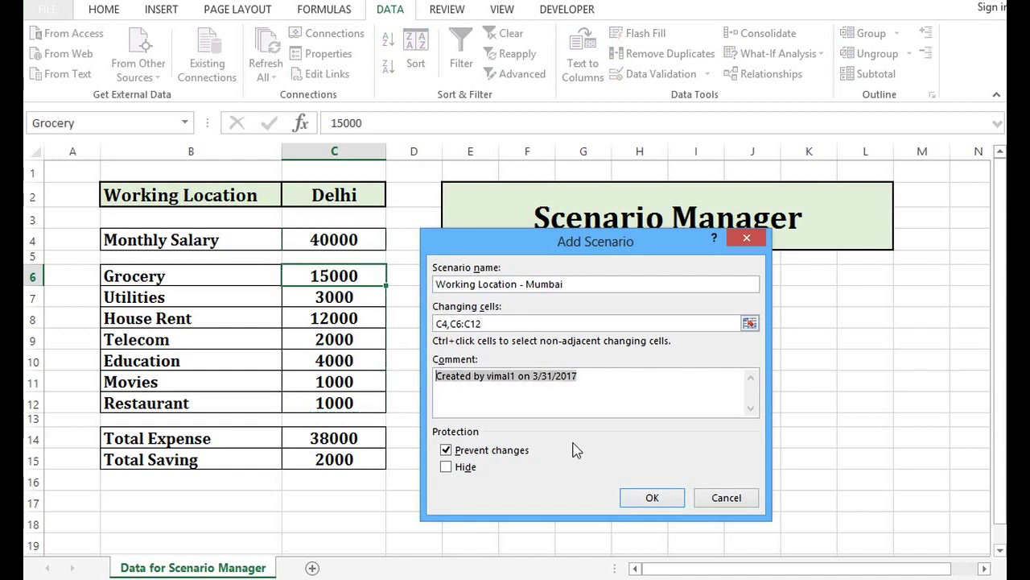
pyautogui.write('This')
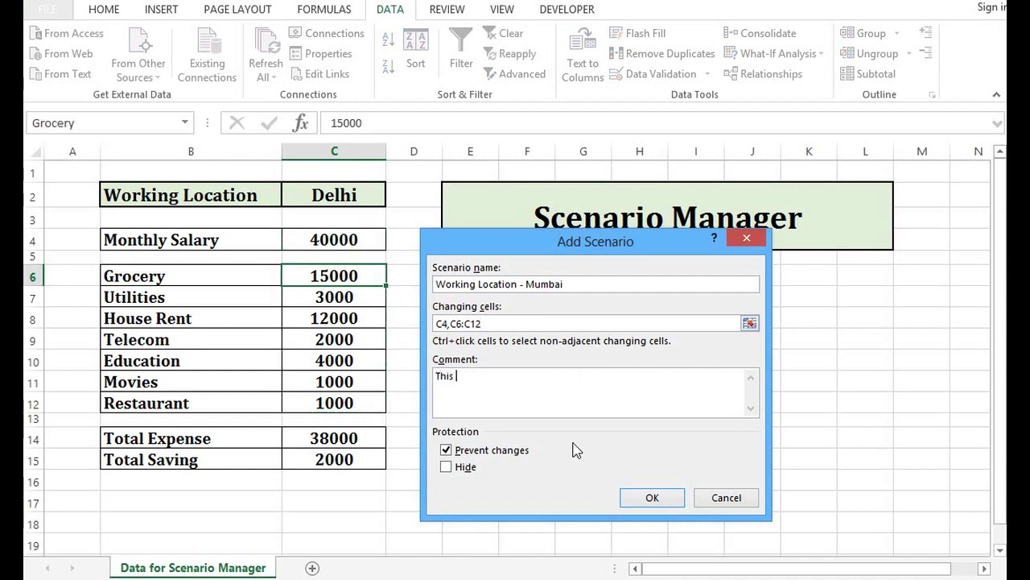
pyautogui.write(' Scenario is for Mum')
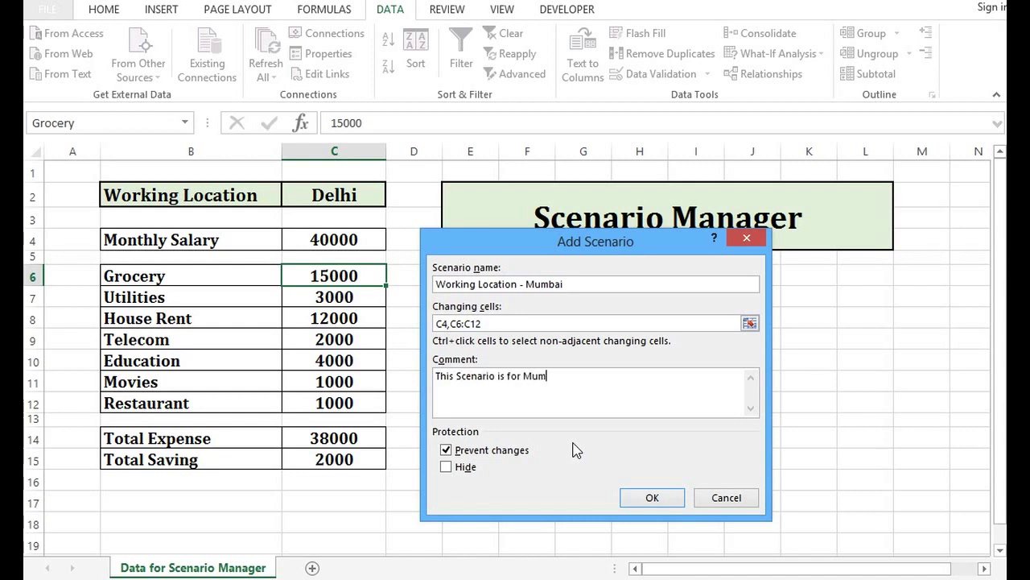
pyautogui.write('bai location')
# Set Mumbai values Grocery 16000 and House_Rent 14000, keeping salary 40000 and Movies 1000
pyautogui.click(651, 501)
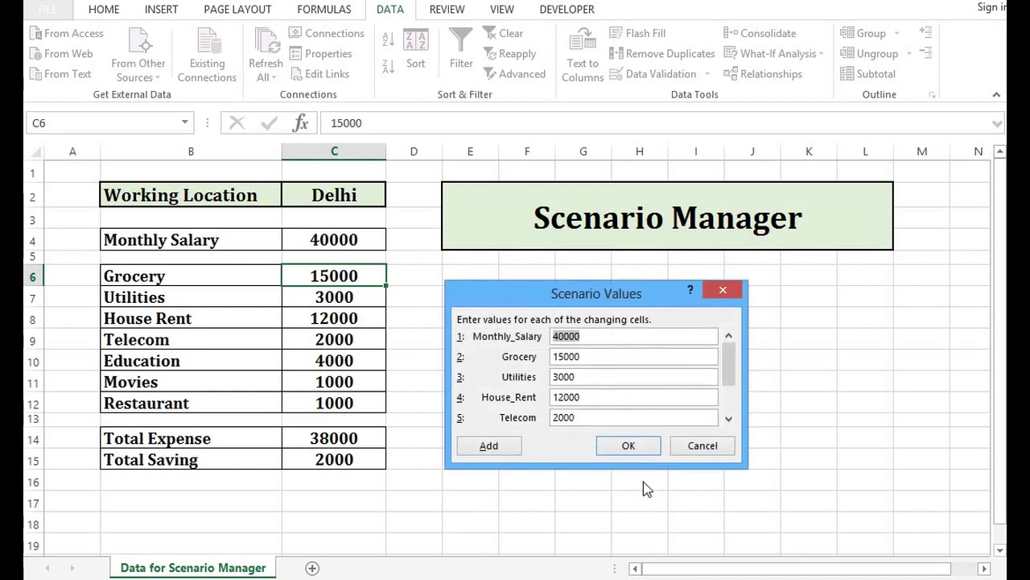
pyautogui.click(590, 338)
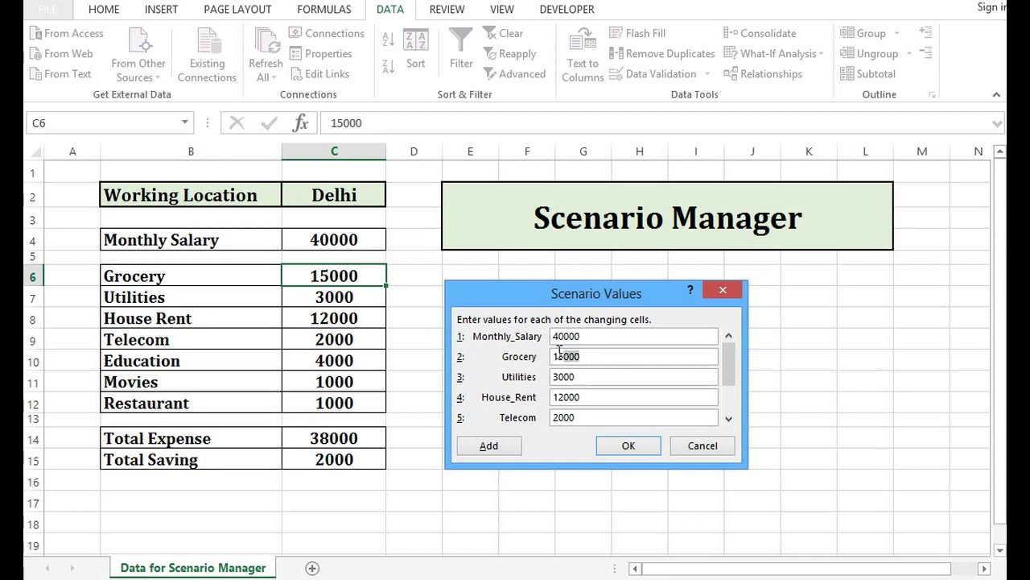
pyautogui.moveTo(554, 356); pyautogui.dragTo(577, 357)
pyautogui.write('16000')
pyautogui.moveTo(606, 397); pyautogui.dragTo(551, 397)
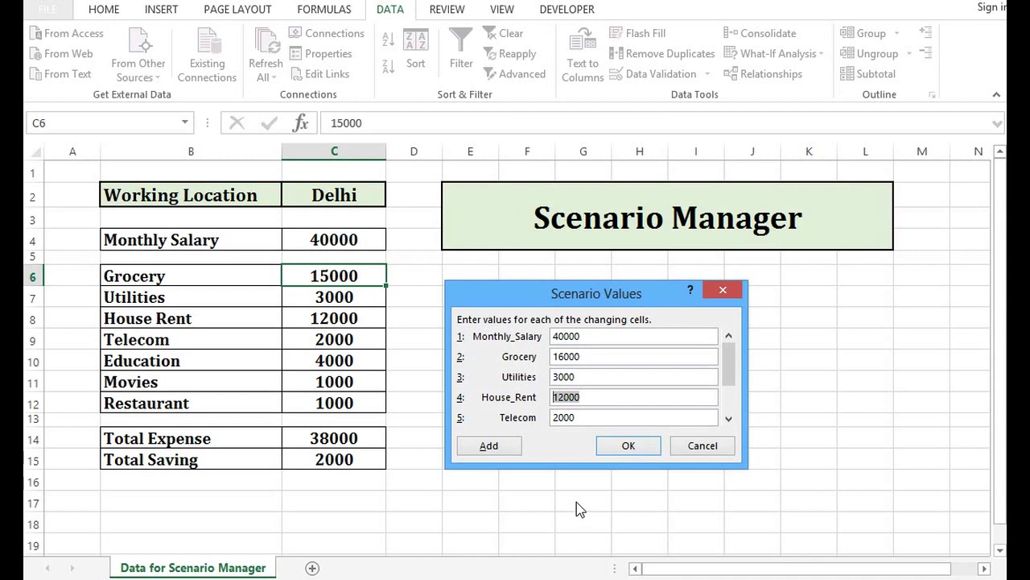
pyautogui.write('14000')
pyautogui.click(727, 419)
pyautogui.click(728, 419)
pyautogui.click(728, 419)
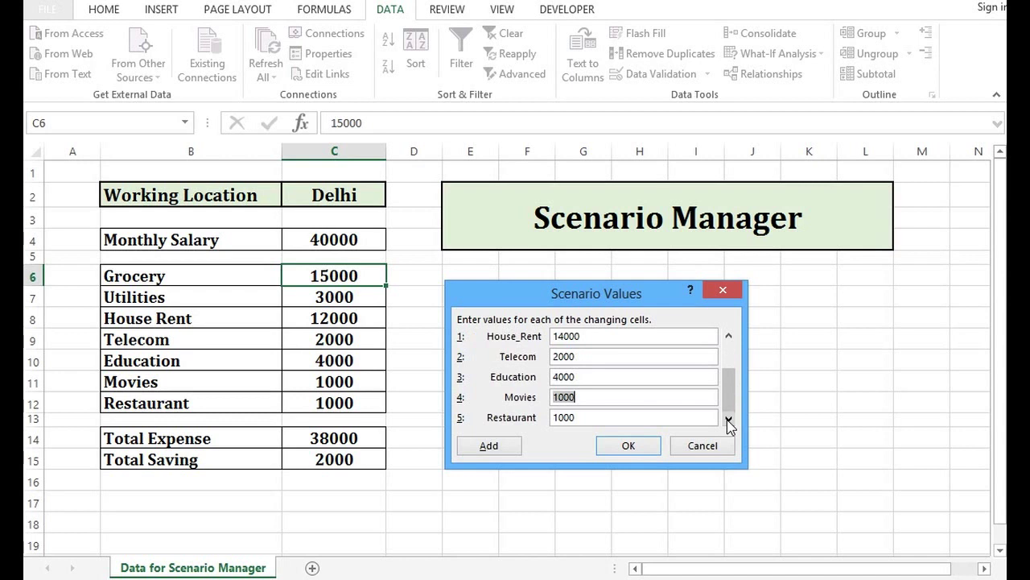
pyautogui.click(596, 397)
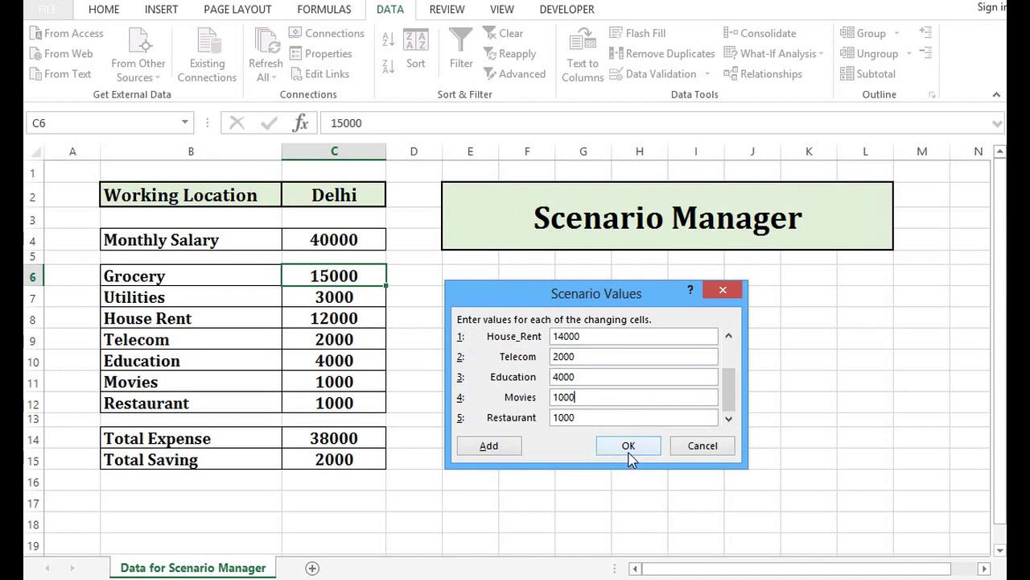
pyautogui.click(628, 449)
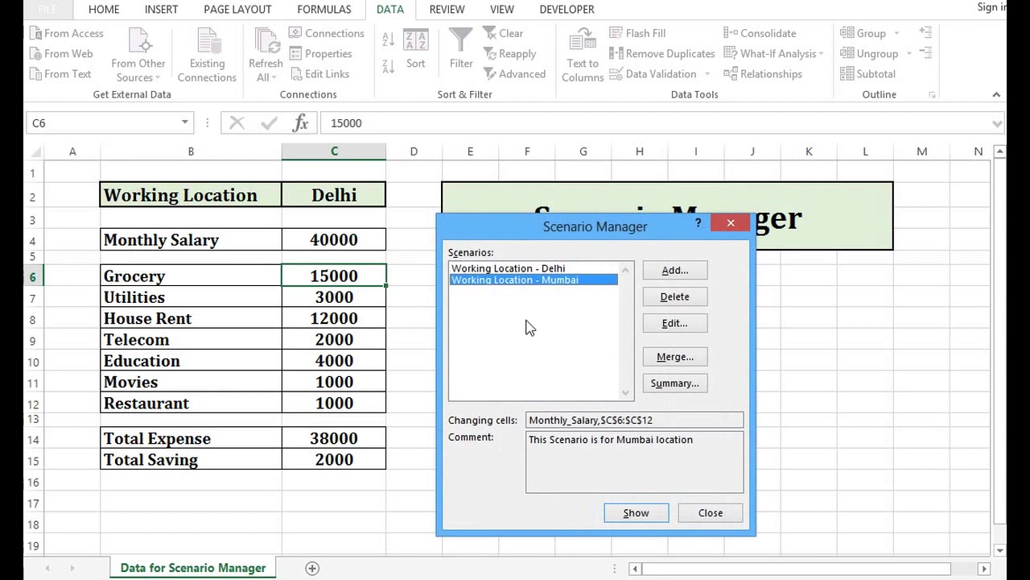
# Add scenario 'Working Location - Chennai' with comment 'This Scenario is for Chennai Location'
pyautogui.click(532, 270)
pyautogui.click(529, 279)
pyautogui.click(675, 271)
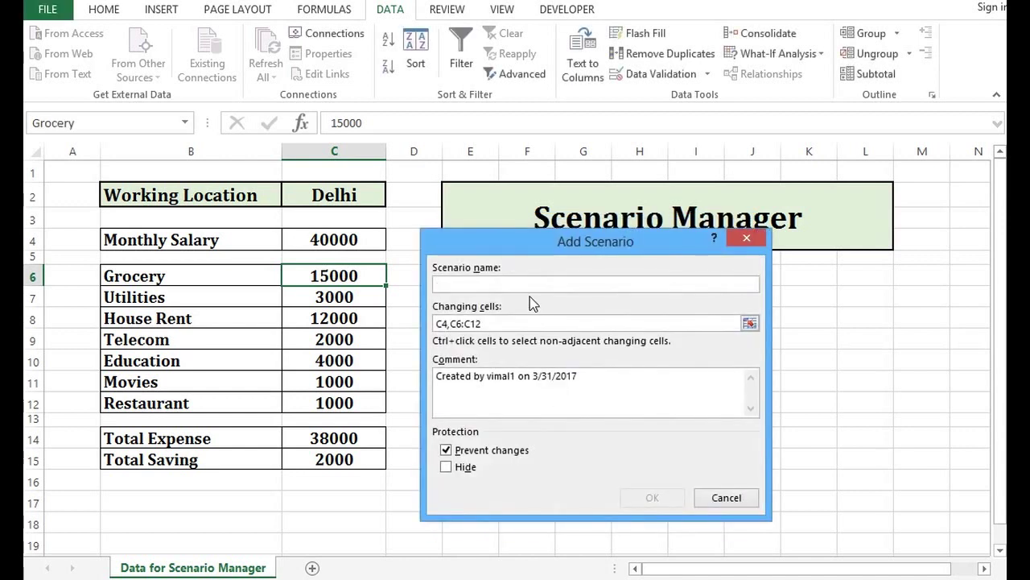
pyautogui.write('W')
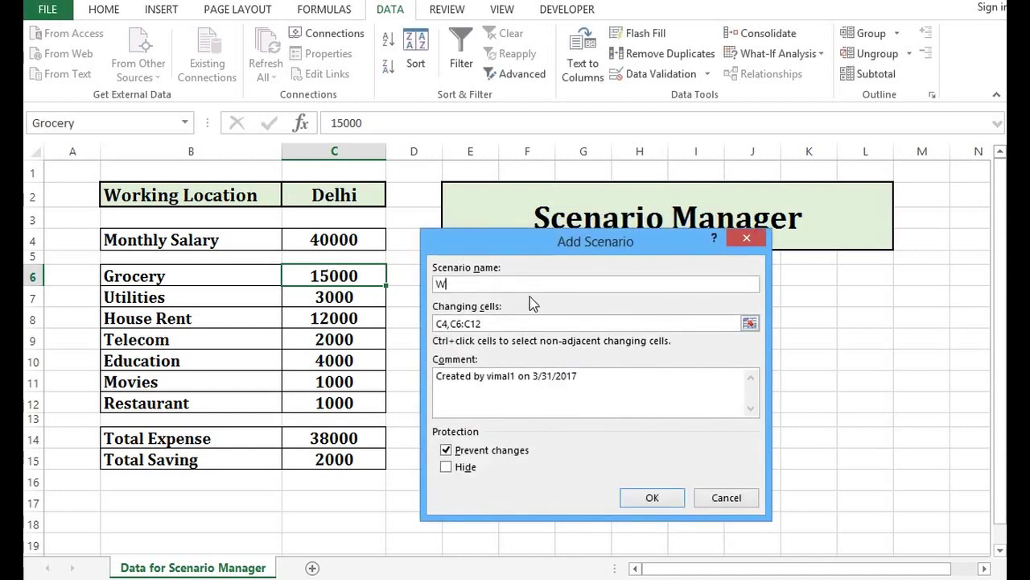
pyautogui.write('orking Location - C')
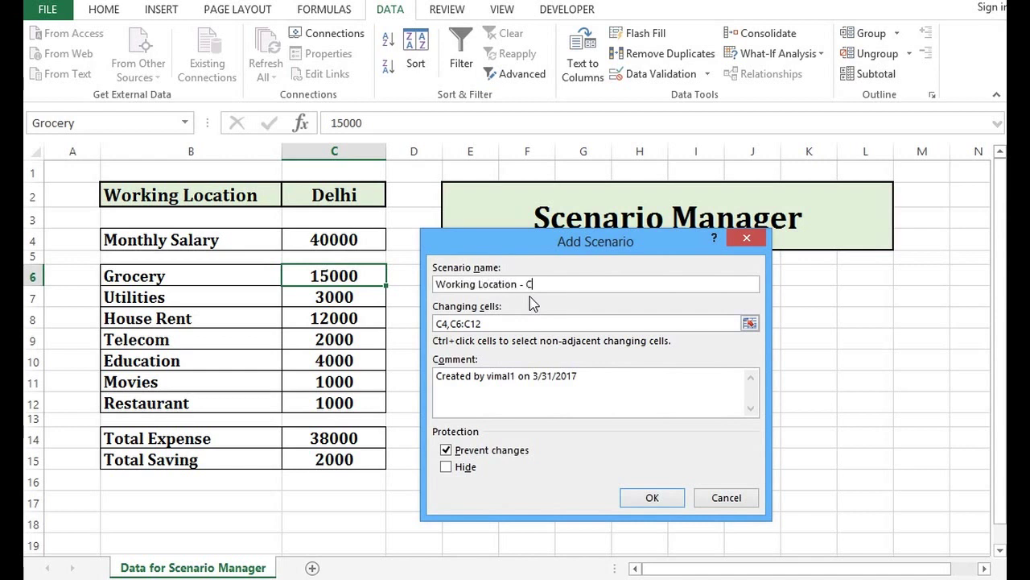
pyautogui.write('hennai')
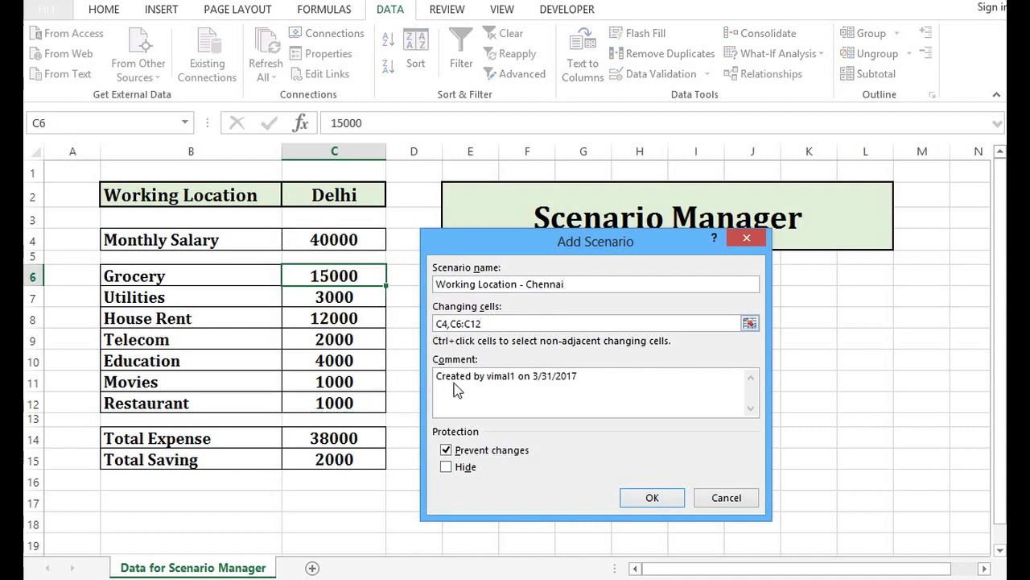
pyautogui.press('Tab')
pyautogui.press('Tab')
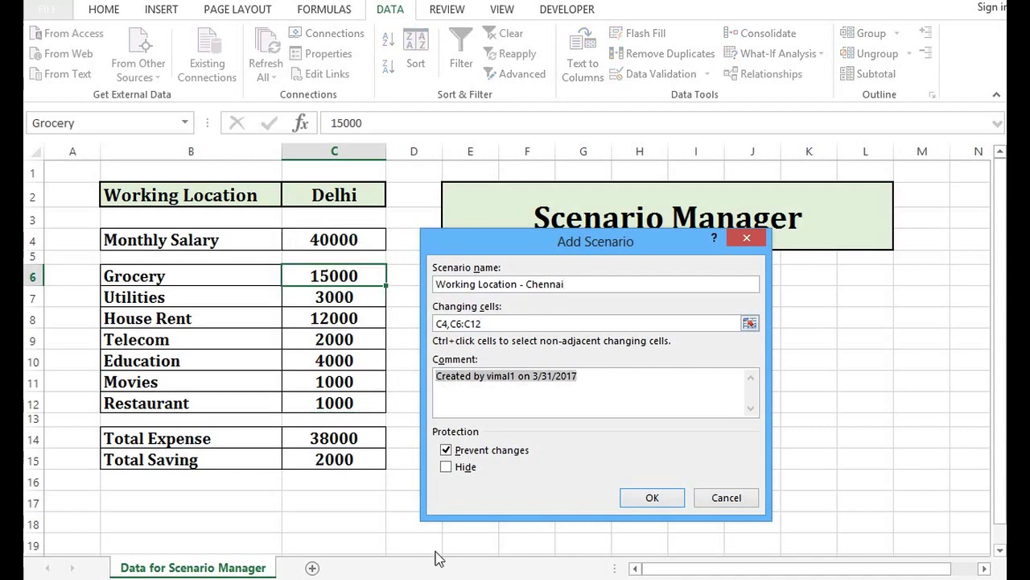
pyautogui.write('Th')
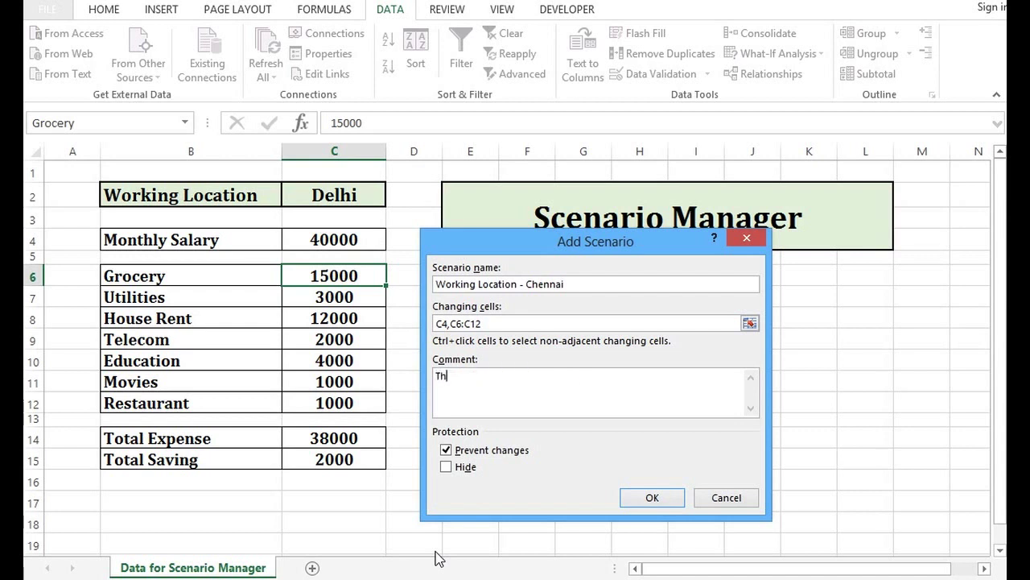
pyautogui.write('is Scenario is for Chennai L')
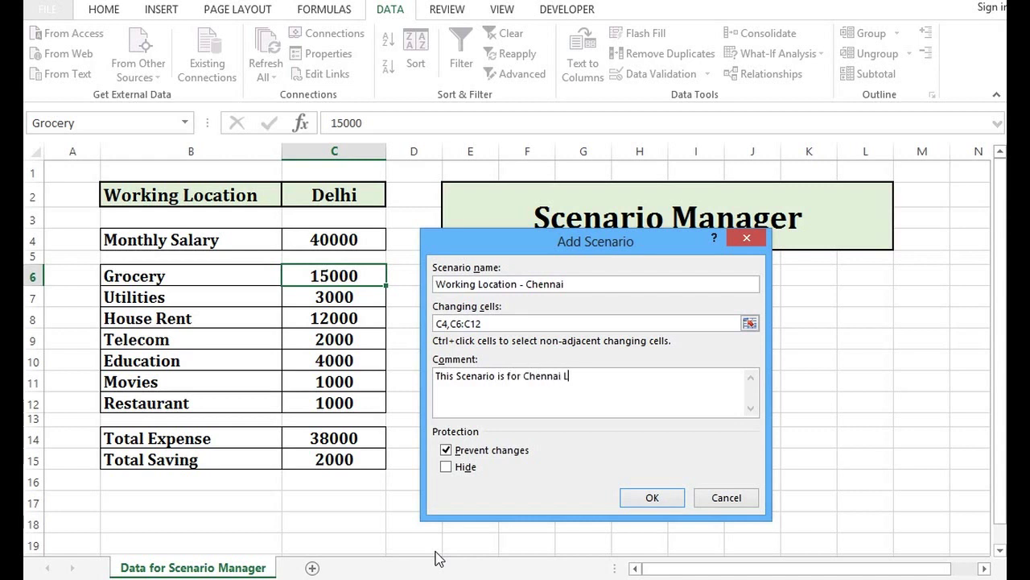
pyautogui.write('ocation')
# Enter Chennai values Grocery 6000, House_Rent 8000, Education 3500, Restaurant 500 and save the scenario
pyautogui.click(656, 499)
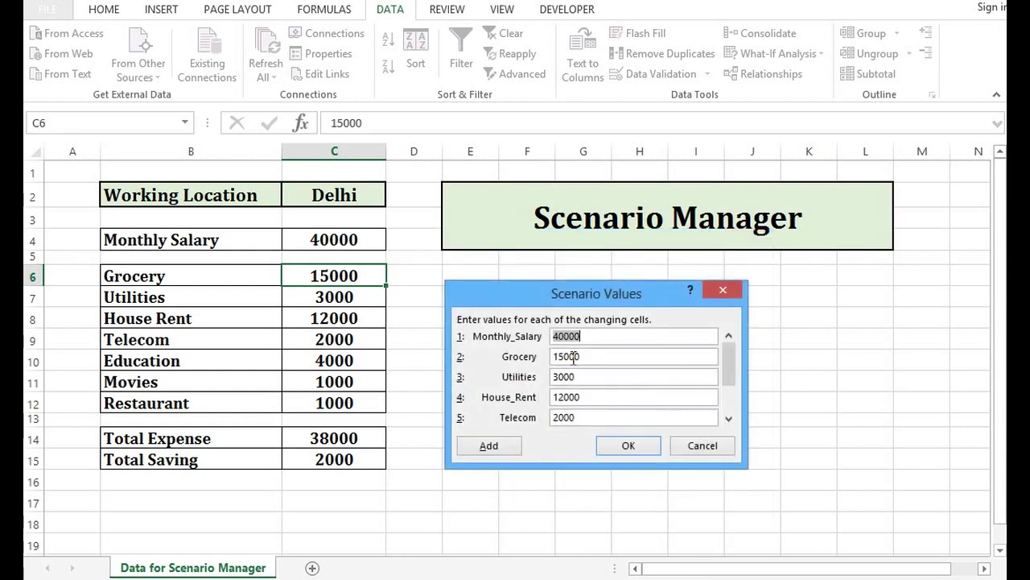
pyautogui.moveTo(598, 356); pyautogui.dragTo(553, 356)
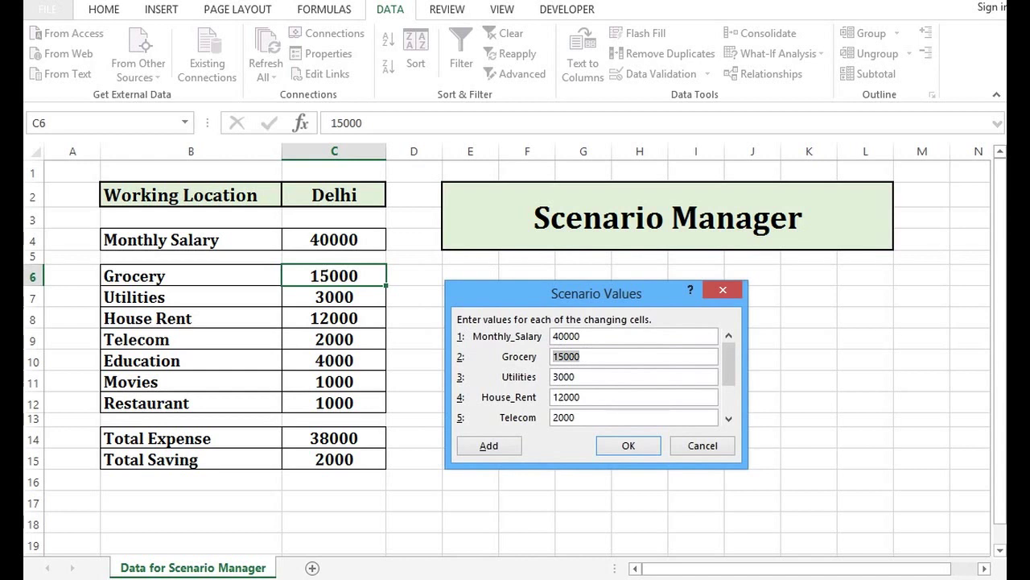
pyautogui.write('6000')
pyautogui.moveTo(581, 396); pyautogui.dragTo(554, 394)
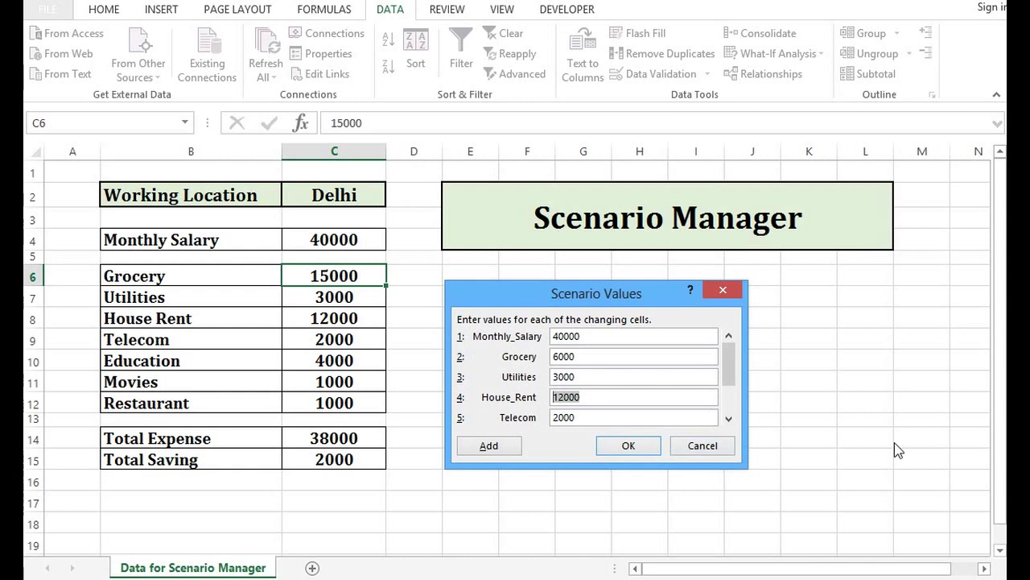
pyautogui.write('8000')
pyautogui.click(728, 418)
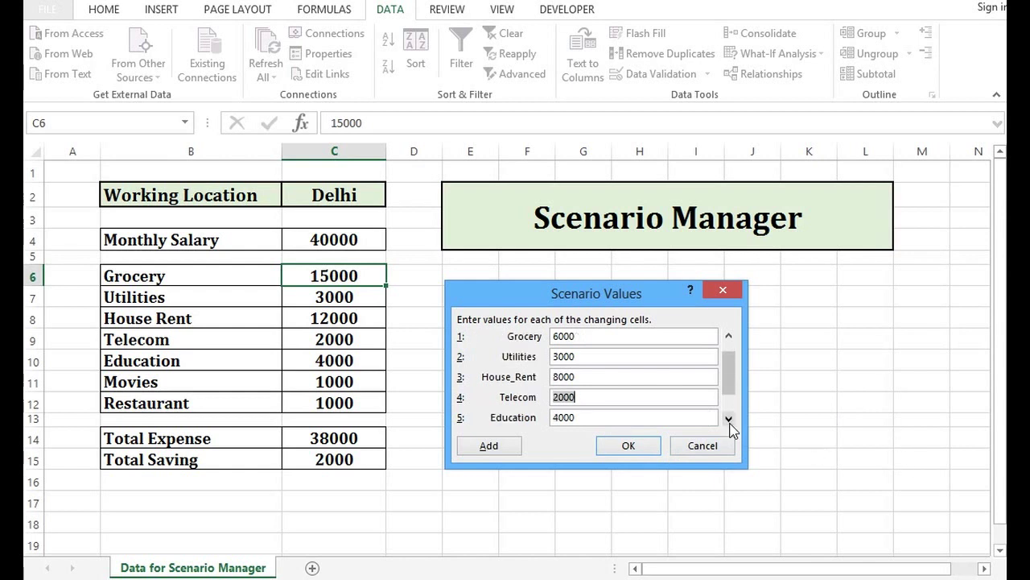
pyautogui.click(729, 419)
pyautogui.click(730, 419)
pyautogui.moveTo(582, 377); pyautogui.dragTo(551, 378)
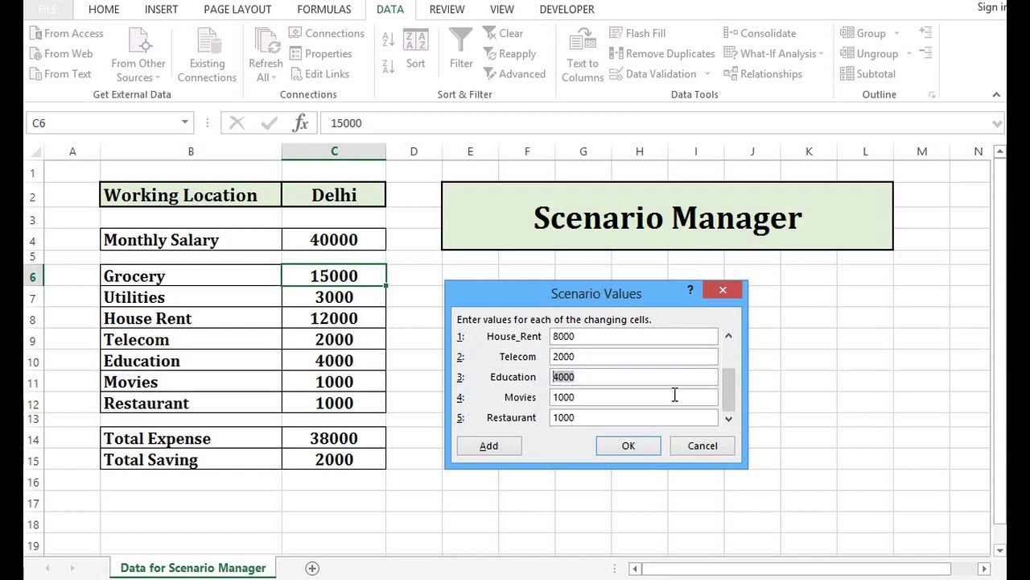
pyautogui.write('35')
pyautogui.doubleClick(554, 417)
pyautogui.write('500')
pyautogui.click(630, 448)
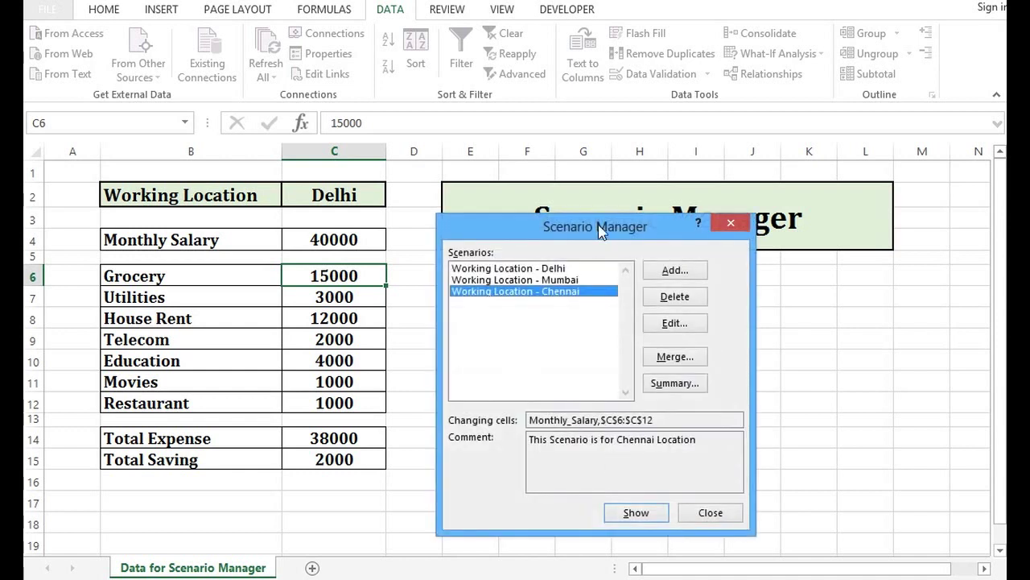
# Show the Delhi scenario and then the Mumbai scenario on the budget sheet
pyautogui.moveTo(600, 226); pyautogui.dragTo(602, 201)
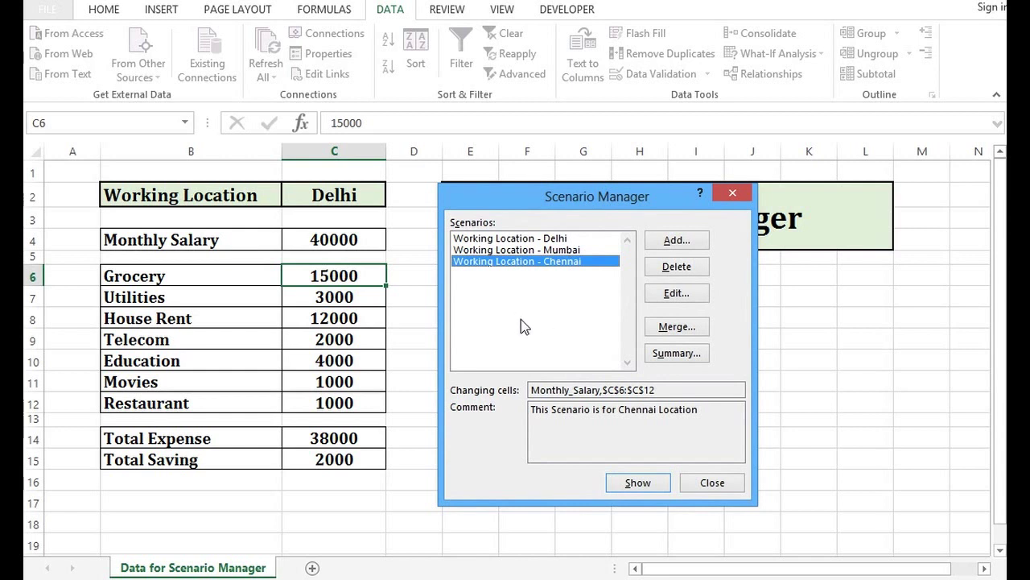
pyautogui.click(540, 239)
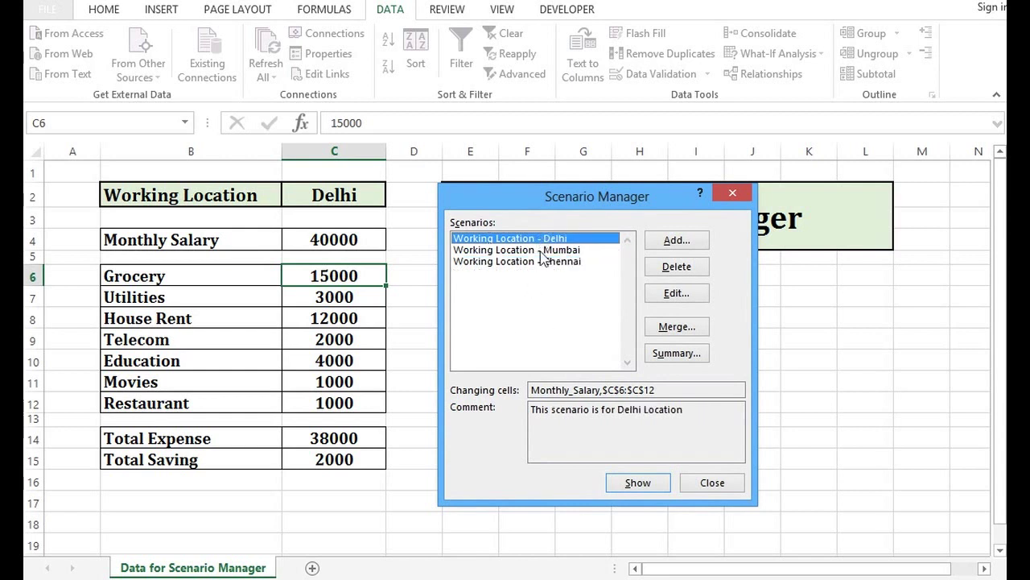
pyautogui.click(638, 485)
pyautogui.click(532, 251)
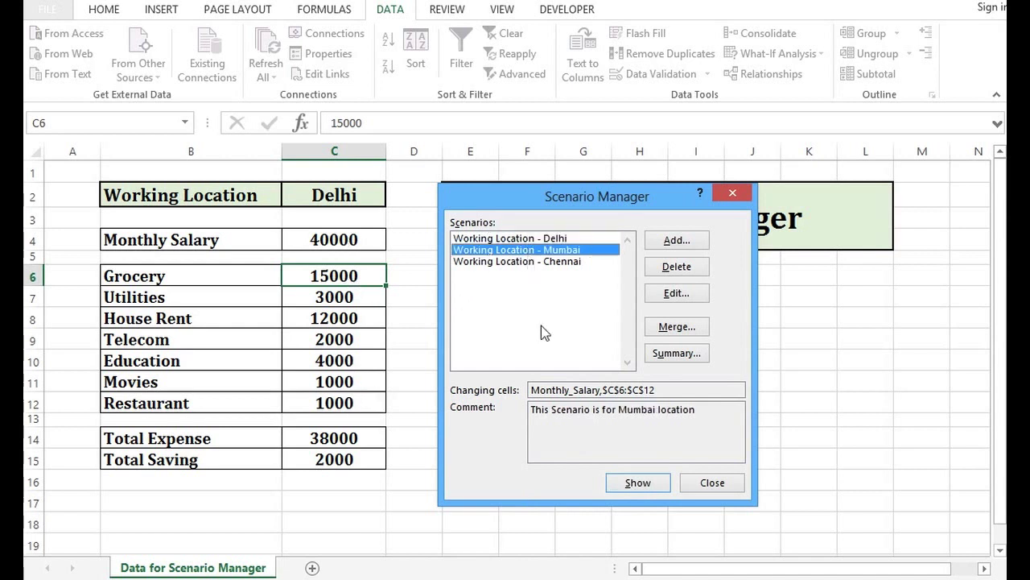
pyautogui.click(638, 484)
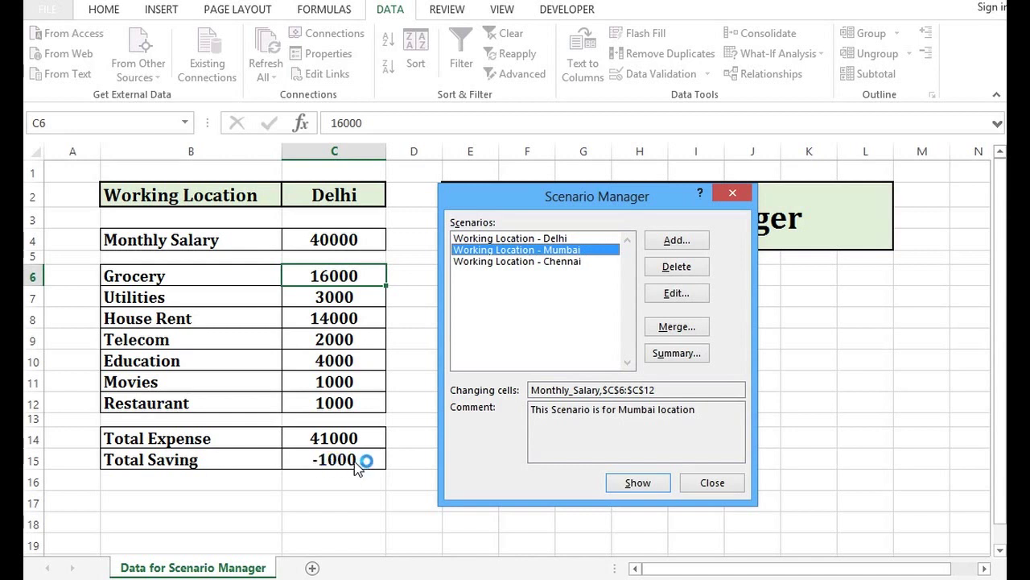
# Show the Chennai scenario, giving Total Expense 24000 and Total Saving 16000
pyautogui.click(553, 262)
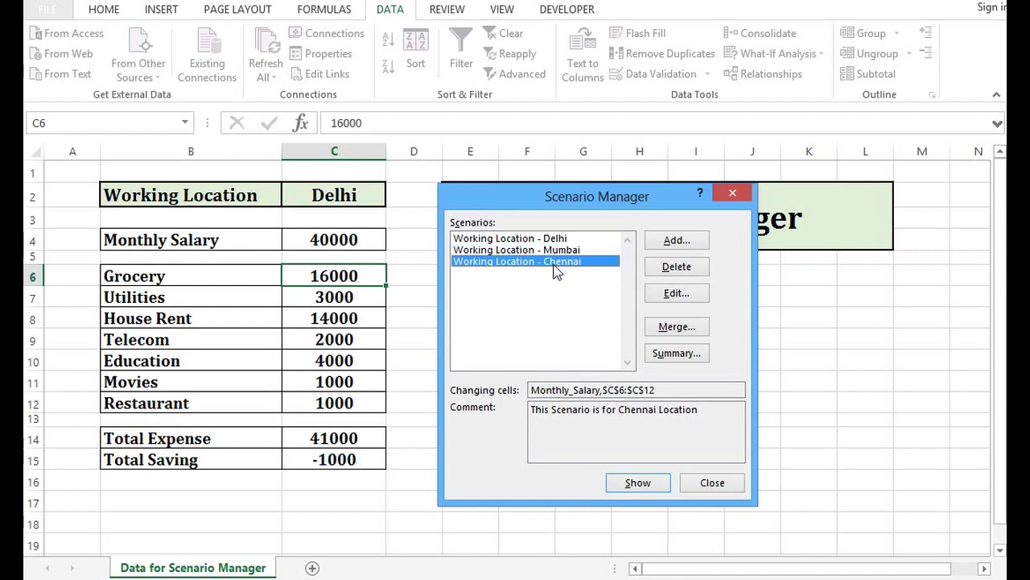
pyautogui.click(642, 483)
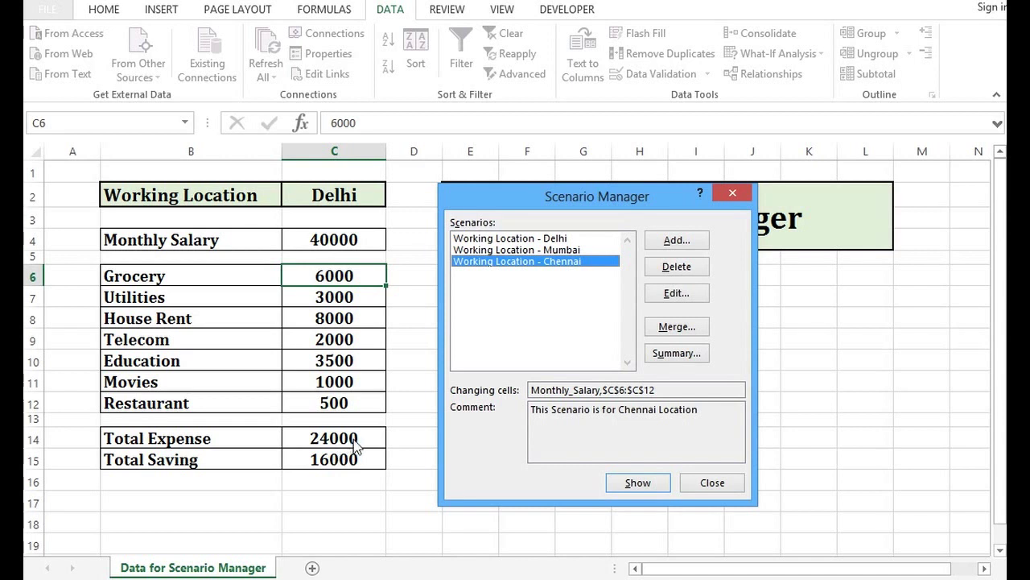
pyautogui.click(567, 240)
pyautogui.click(565, 250)
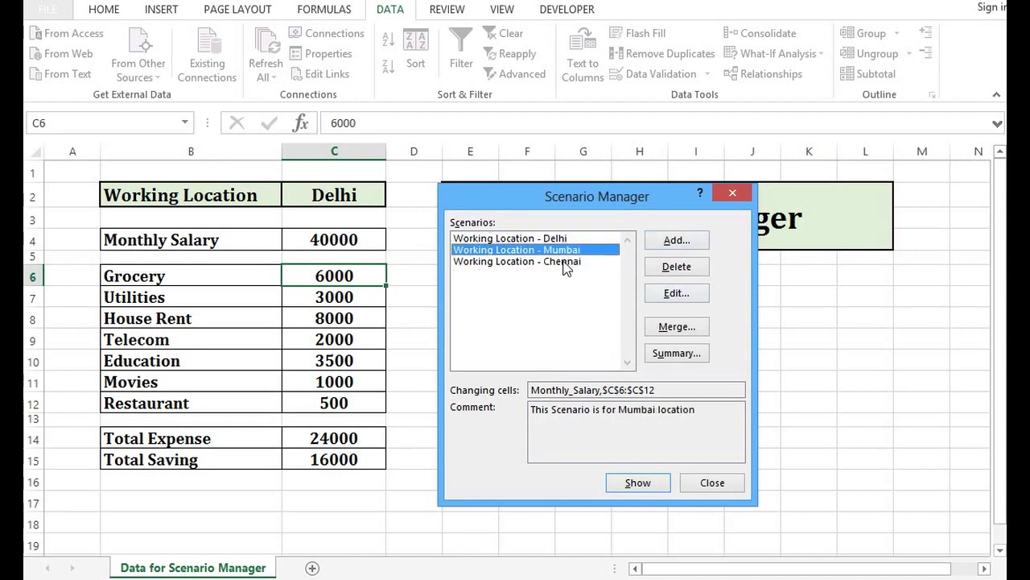
pyautogui.click(566, 263)
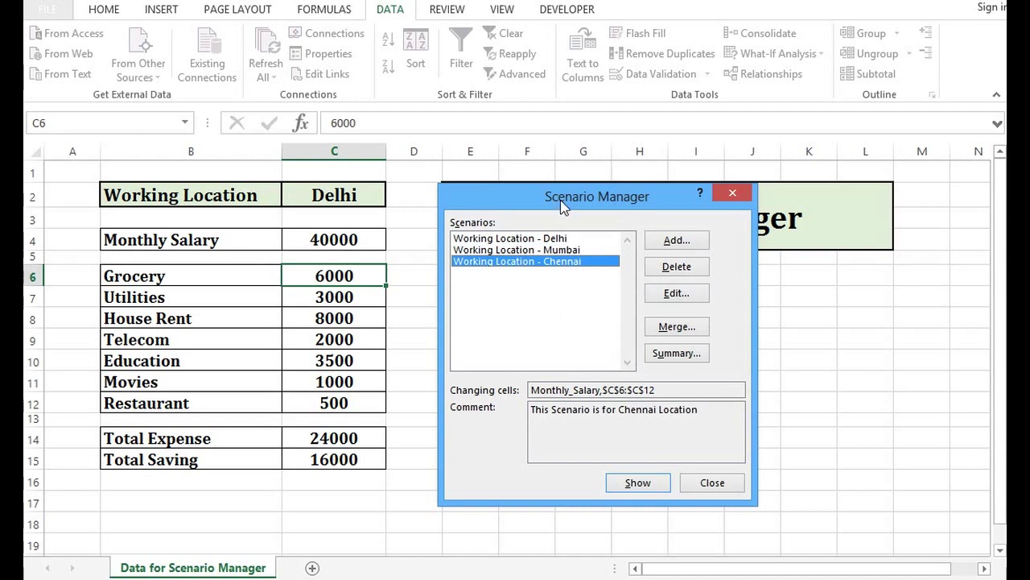
pyautogui.moveTo(560, 199)
pyautogui.mouseDown()
pyautogui.moveTo(576, 200)
pyautogui.moveTo(568, 204)
pyautogui.mouseUp()
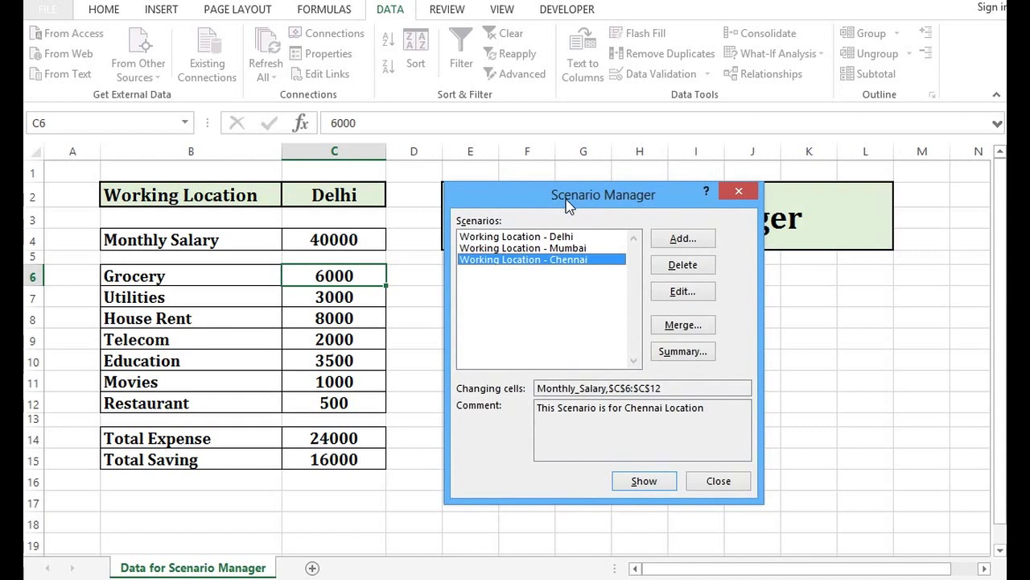
# Create a Scenario summary report using result cells C15,C14 for Delhi, Mumbai and Chennai
pyautogui.click(678, 352)
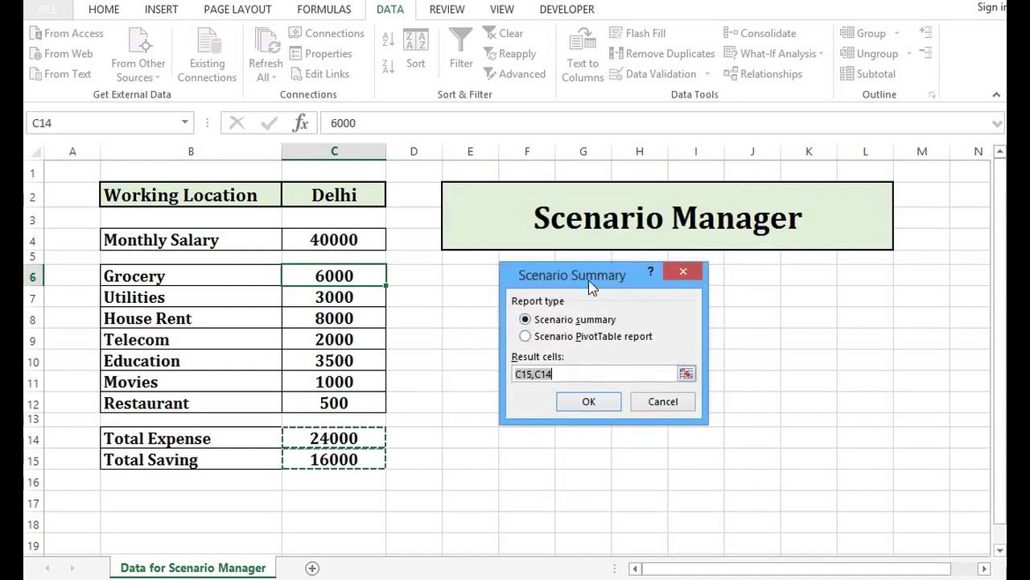
pyautogui.moveTo(591, 285); pyautogui.dragTo(539, 252)
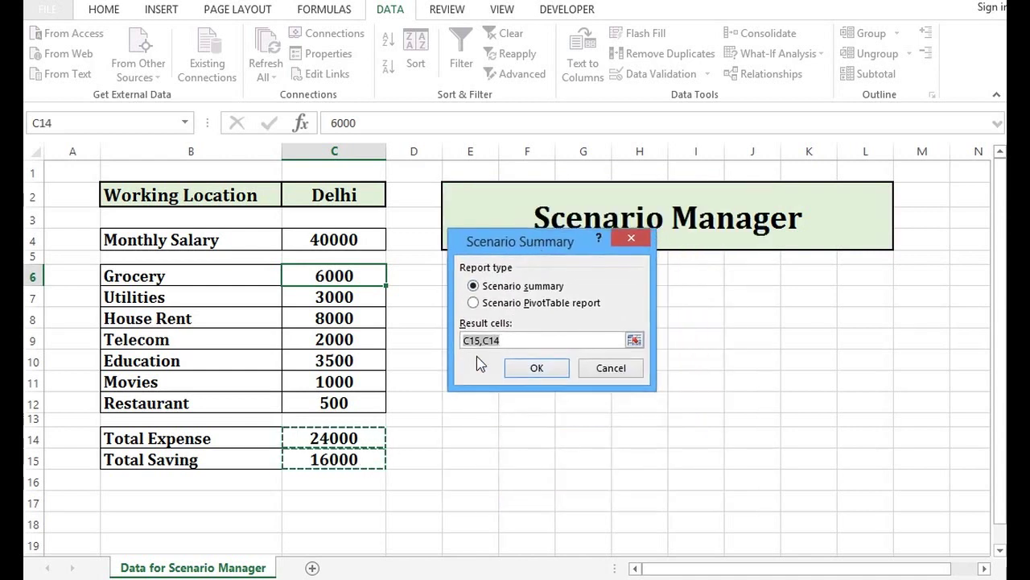
pyautogui.click(512, 342)
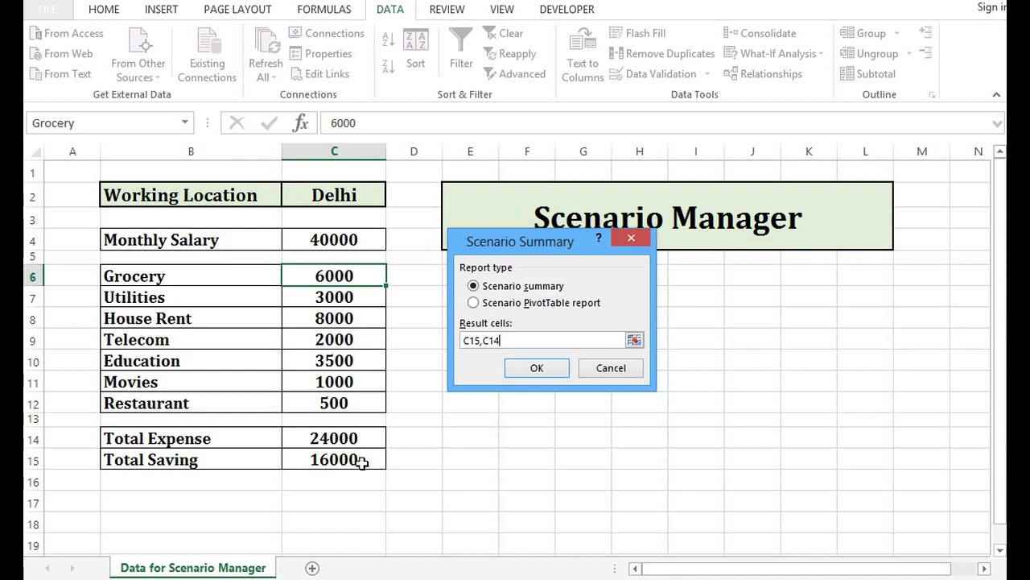
pyautogui.click(536, 368)
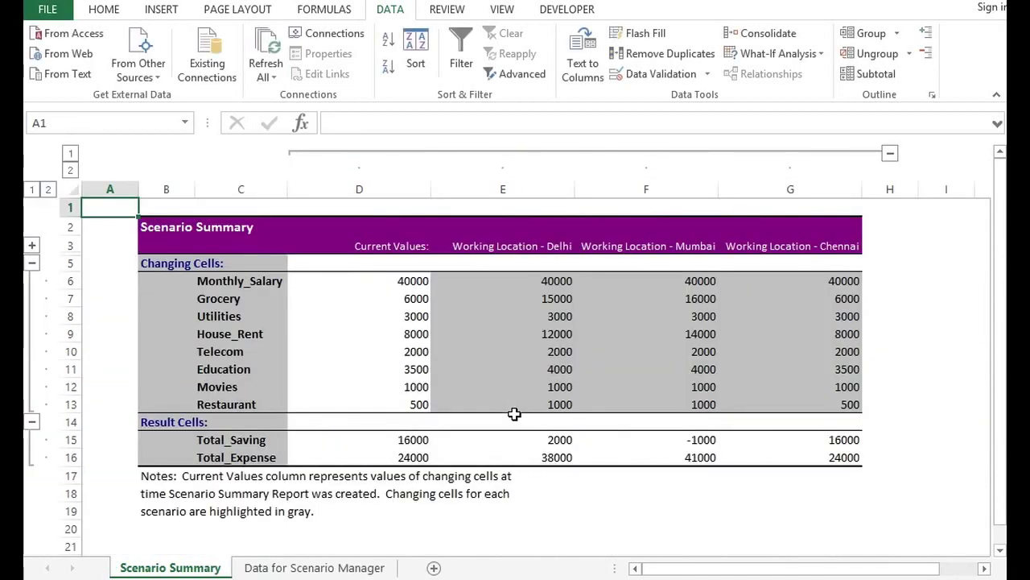
pyautogui.moveTo(196, 229); pyautogui.dragTo(649, 421)
pyautogui.click(615, 352)
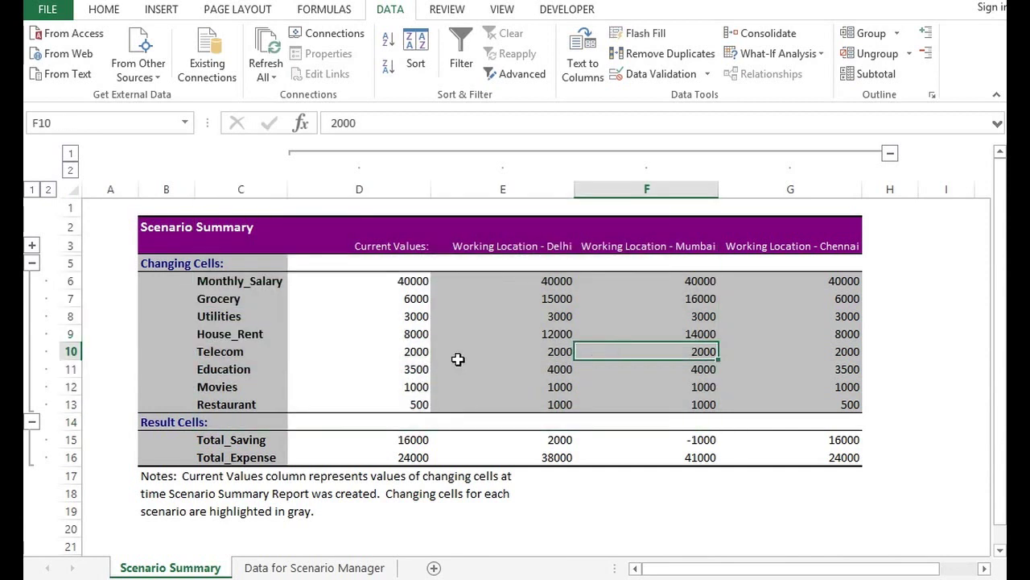
pyautogui.click(514, 248)
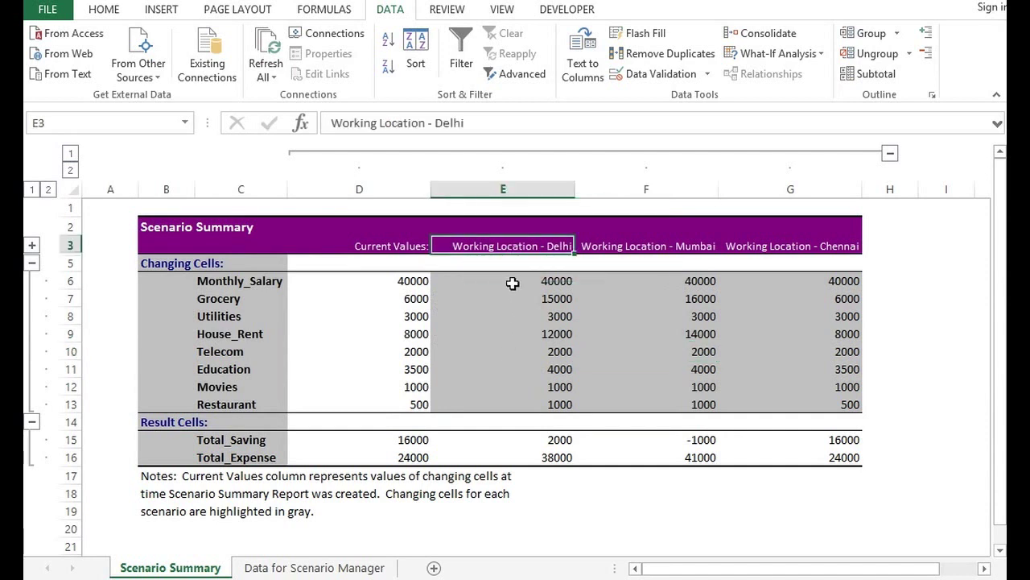
pyautogui.moveTo(510, 281); pyautogui.dragTo(512, 389)
pyautogui.click(515, 442)
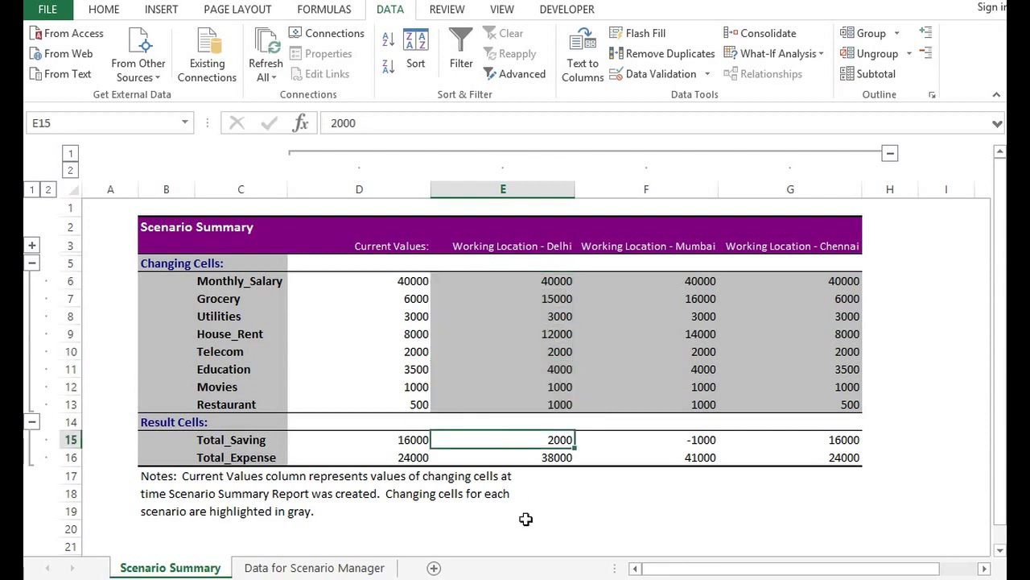
pyautogui.click(488, 459)
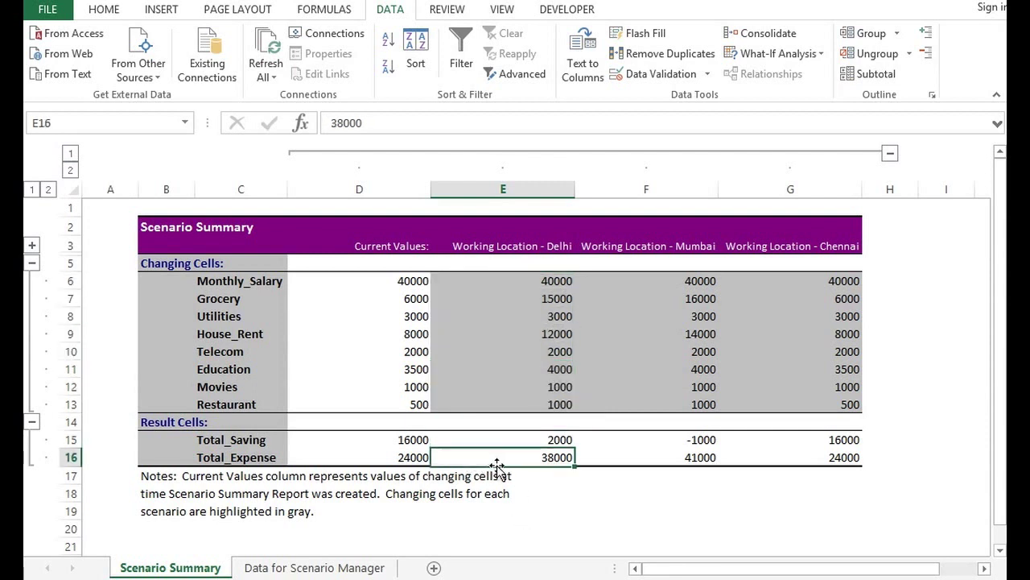
pyautogui.click(675, 245)
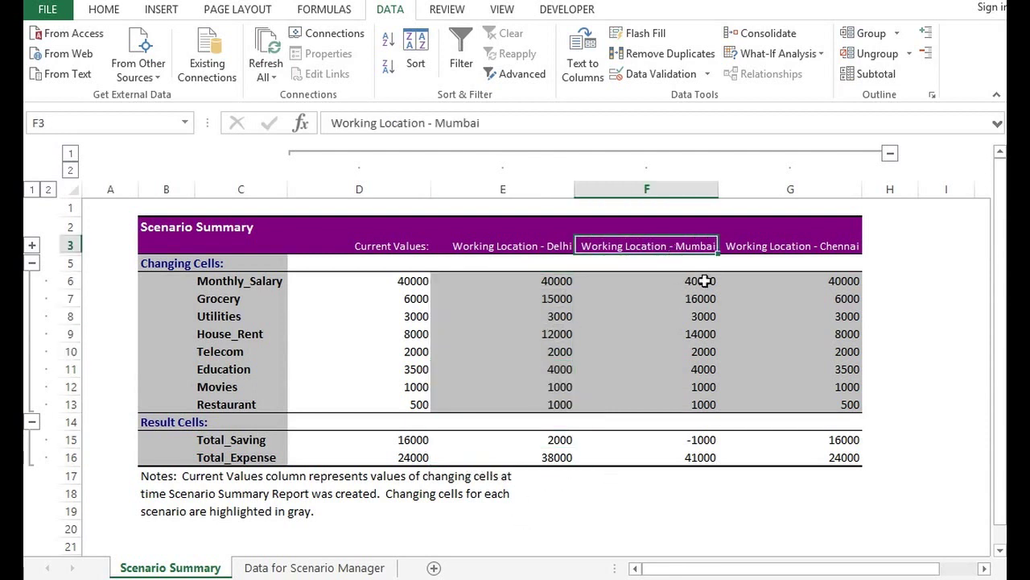
pyautogui.click(703, 281)
pyautogui.moveTo(705, 319); pyautogui.dragTo(705, 407)
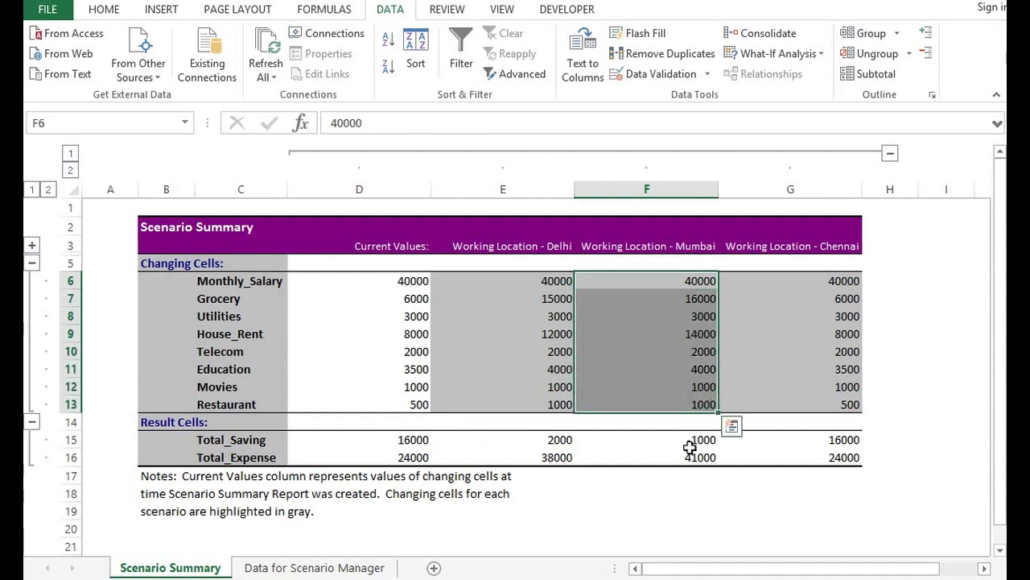
pyautogui.click(690, 456)
pyautogui.click(678, 440)
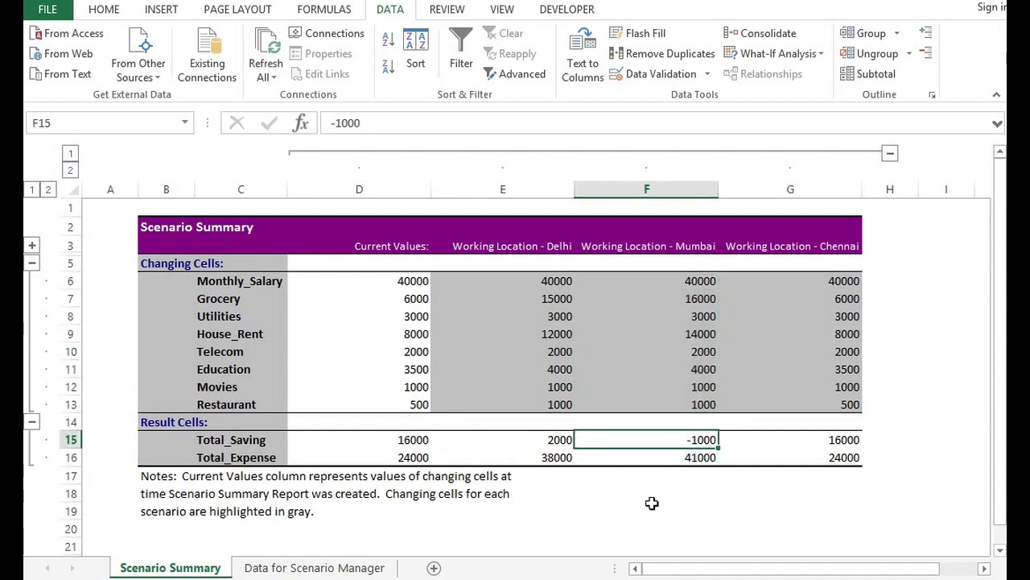
pyautogui.click(680, 457)
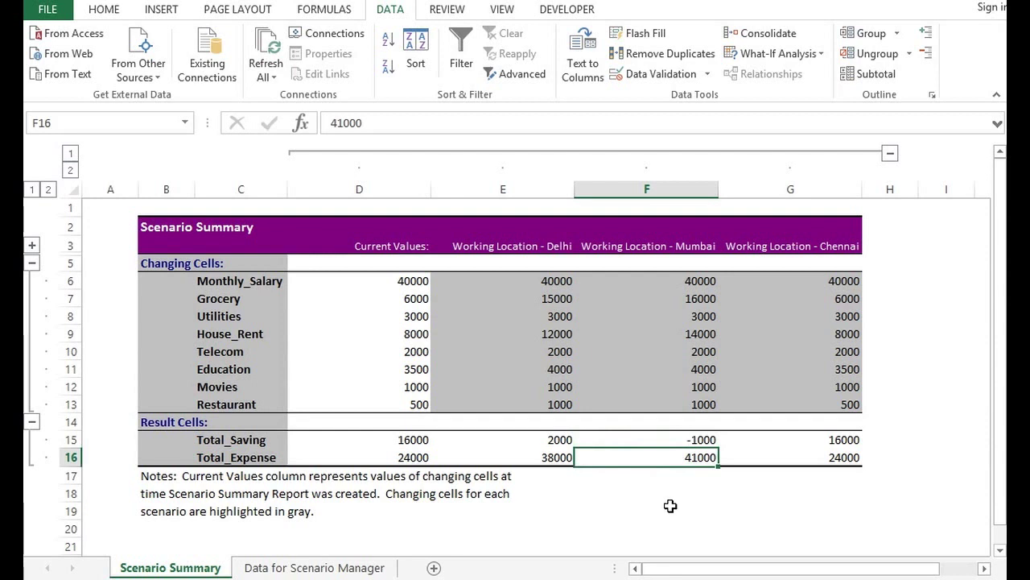
pyautogui.moveTo(800, 275); pyautogui.dragTo(800, 296)
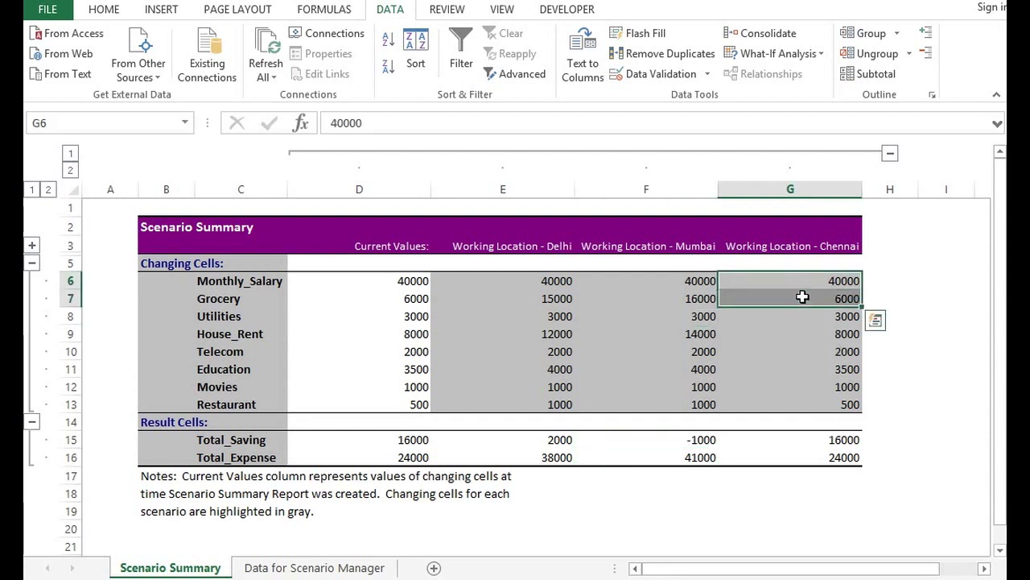
pyautogui.click(261, 280)
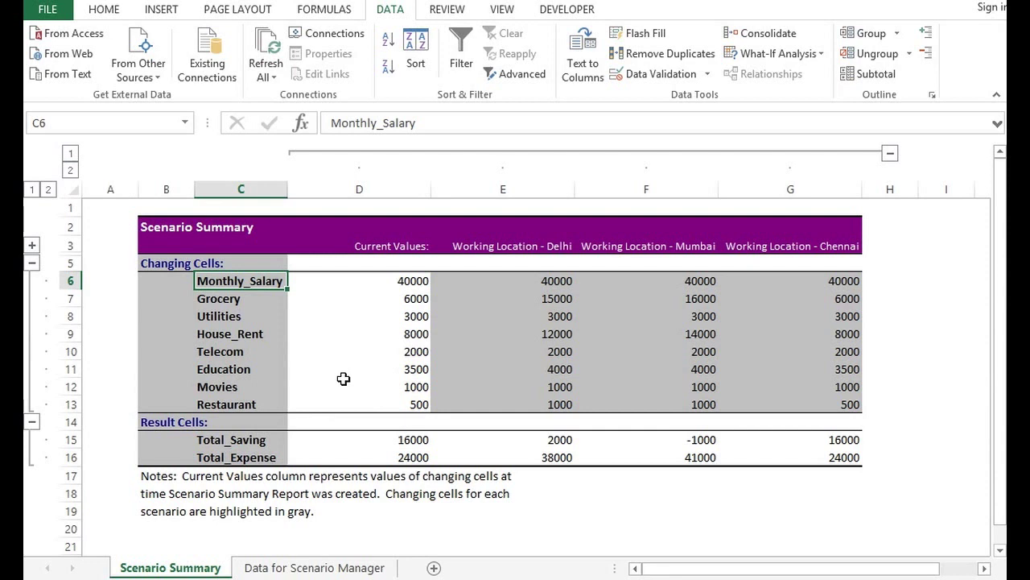
pyautogui.click(32, 422)
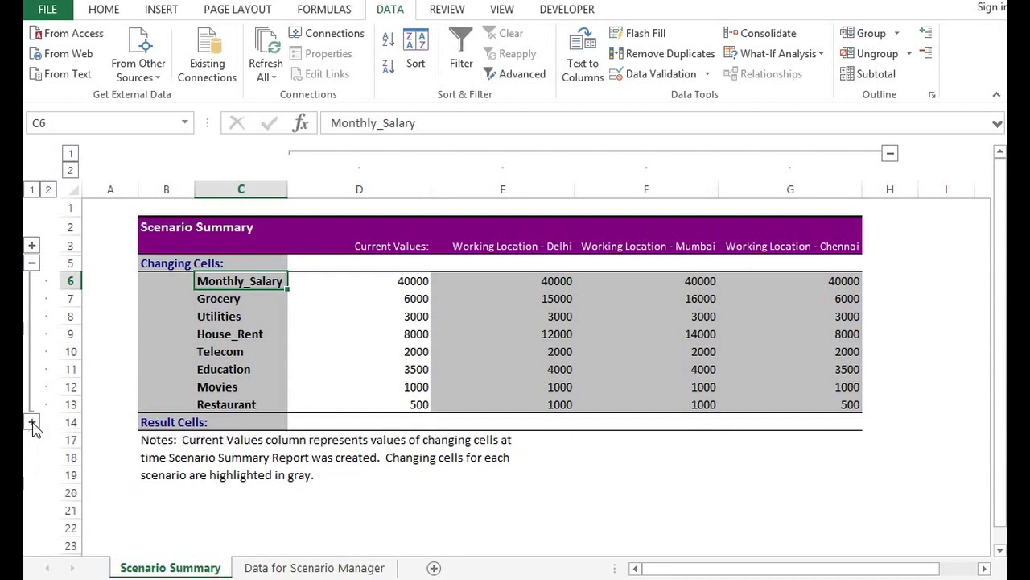
pyautogui.click(32, 263)
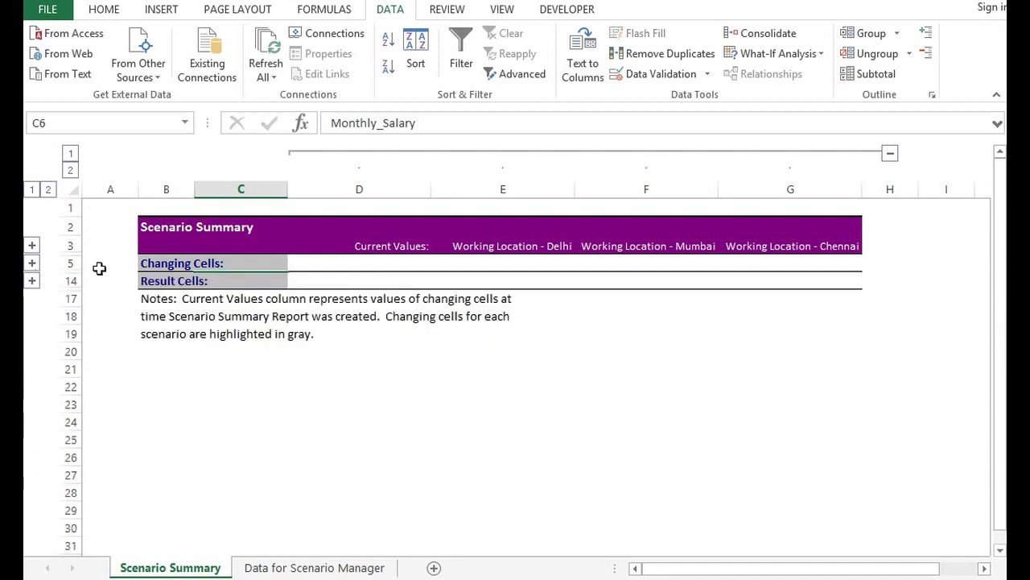
pyautogui.click(890, 154)
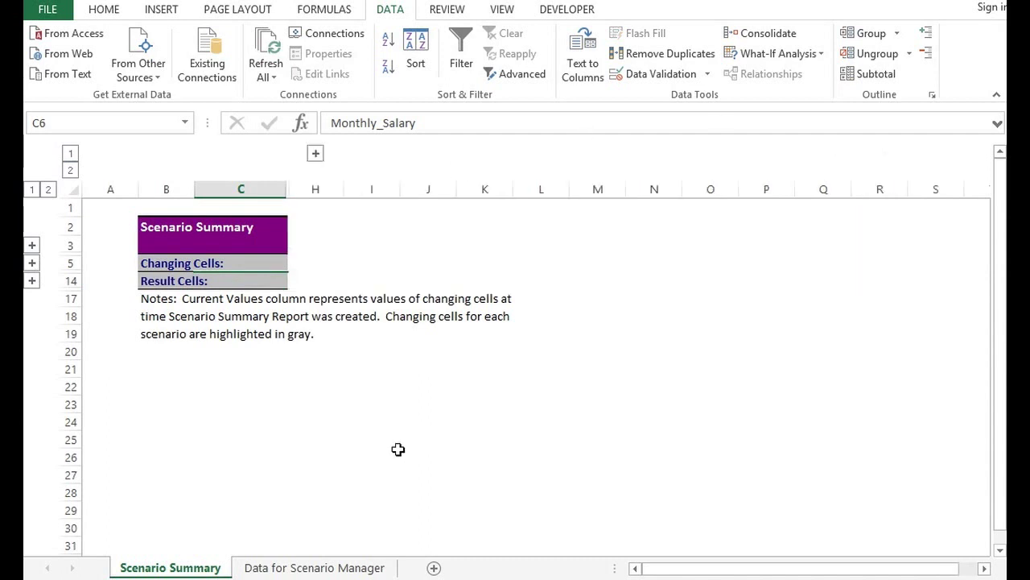
pyautogui.click(316, 154)
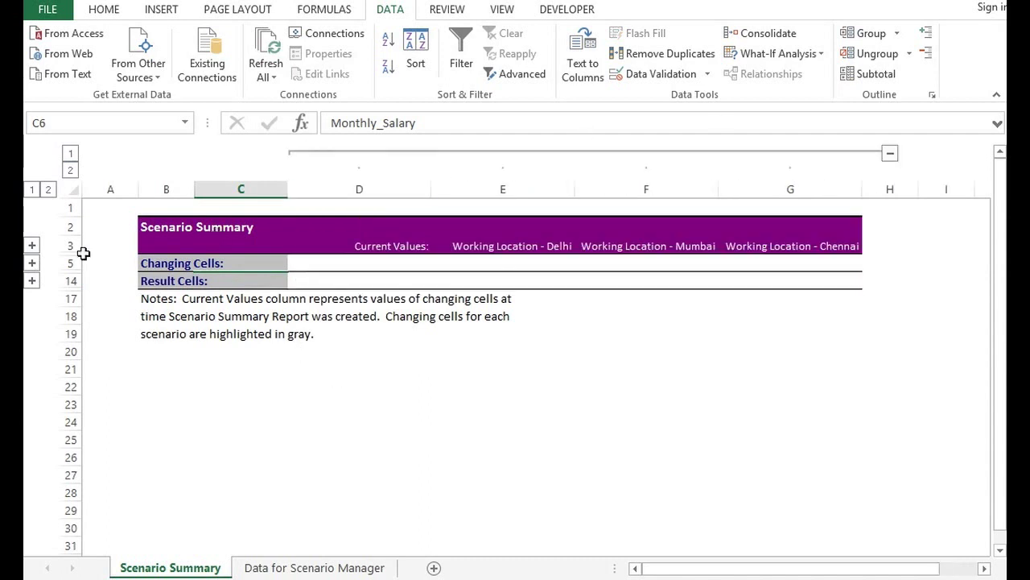
pyautogui.click(32, 262)
pyautogui.click(32, 422)
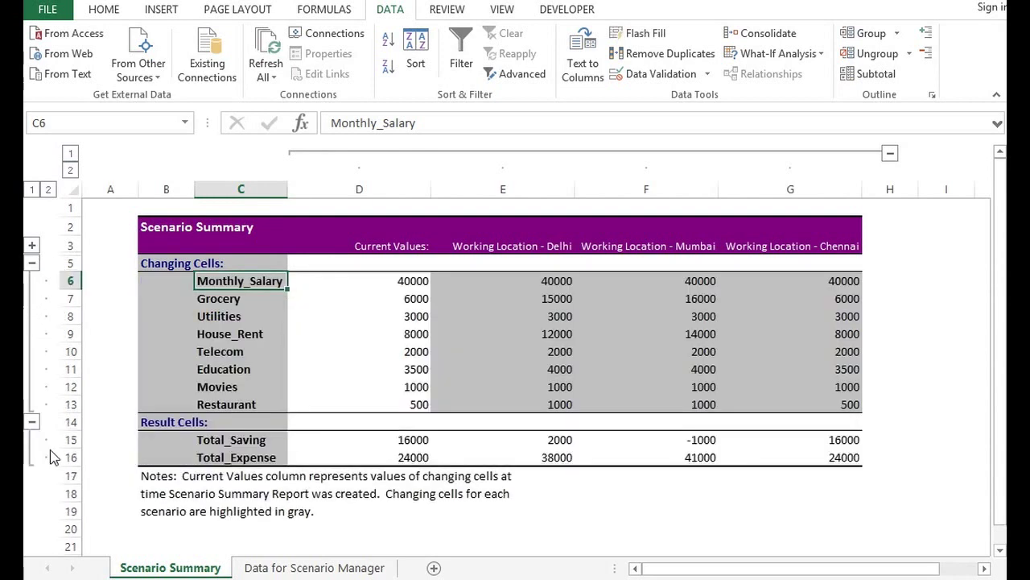
pyautogui.click(413, 282)
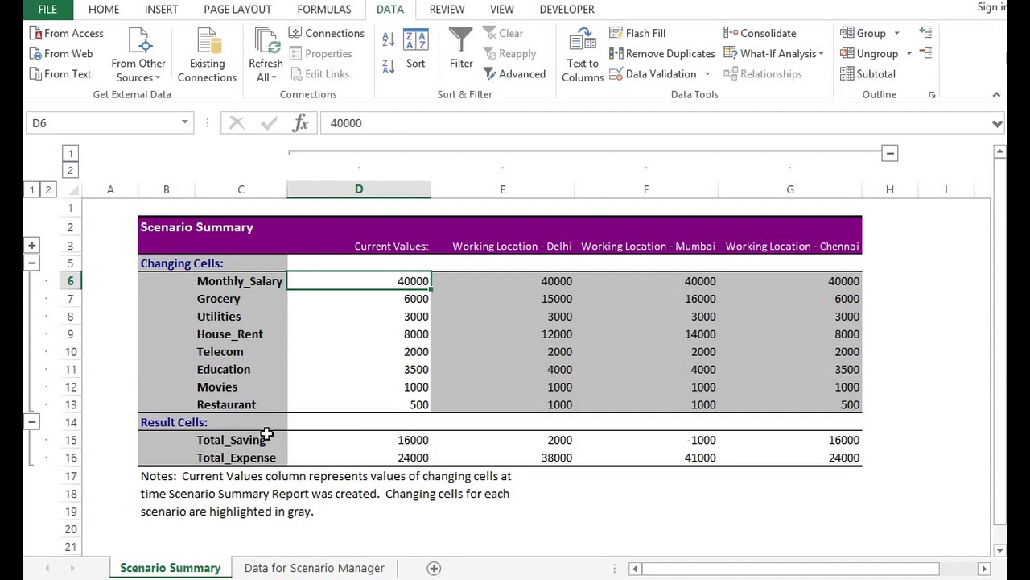
# Return to the 'Data for Scenario Manager' sheet and select the Monthly Salary and Grocery labels
pyautogui.click(283, 568)
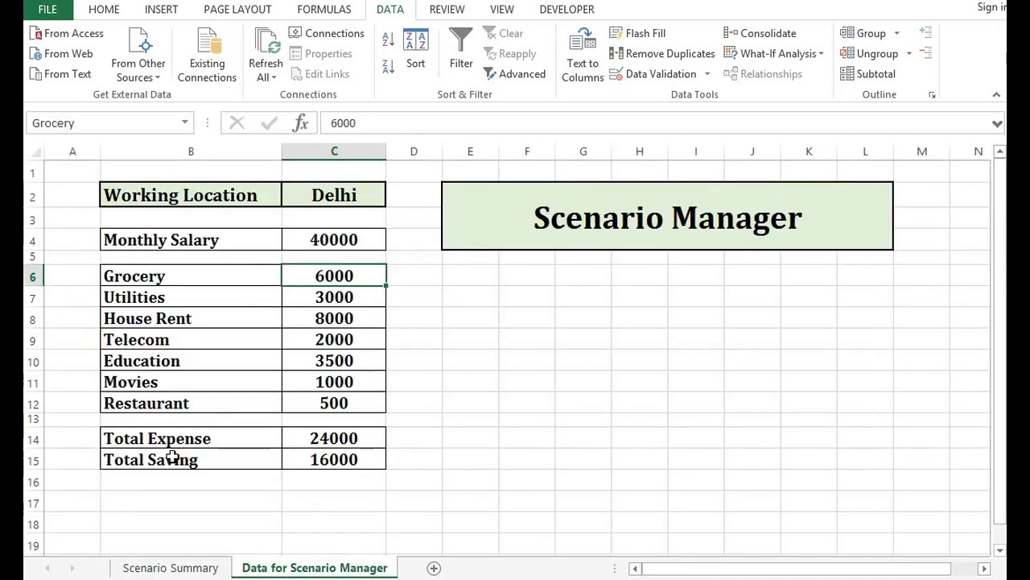
pyautogui.click(153, 239)
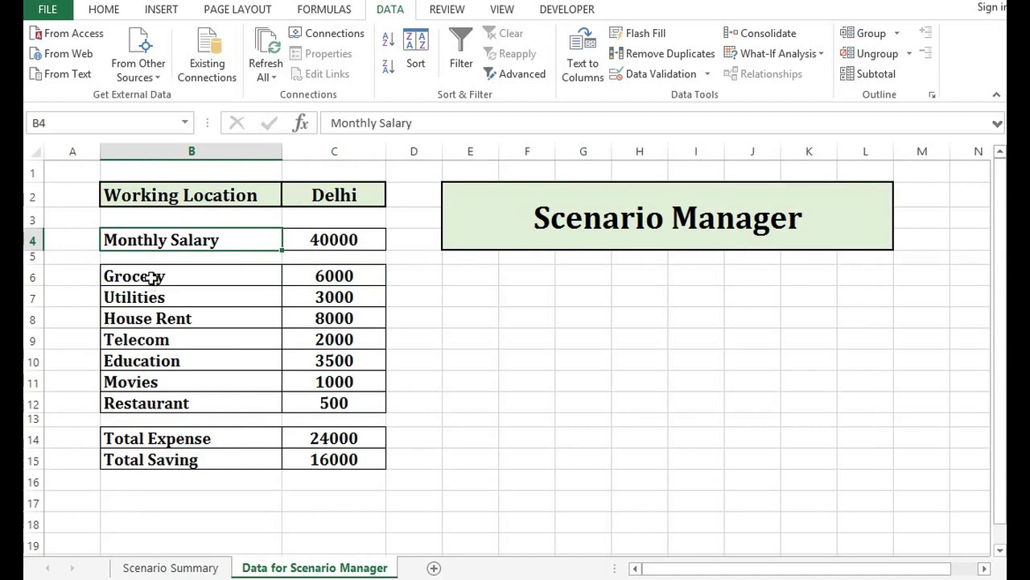
pyautogui.click(152, 277)
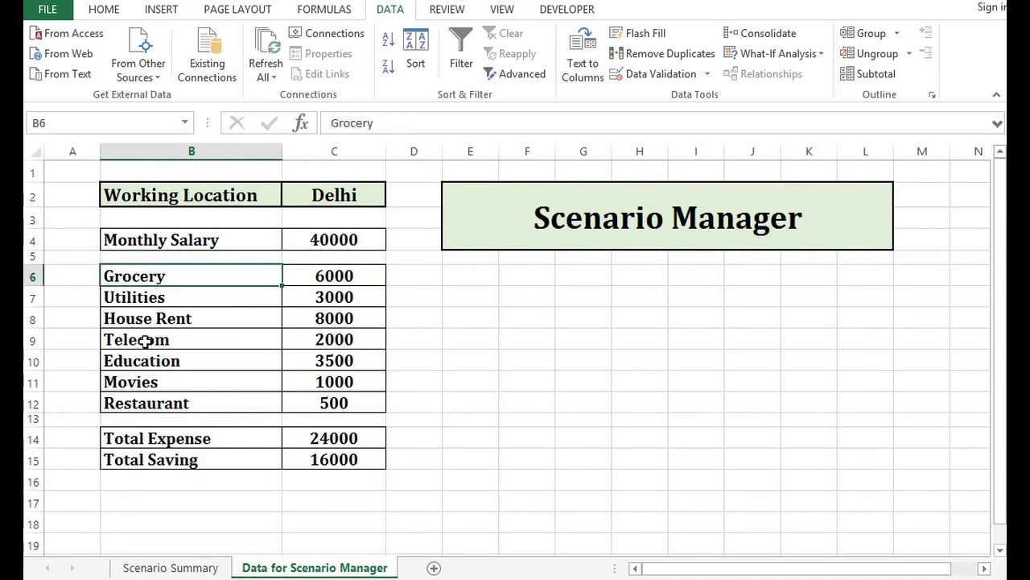